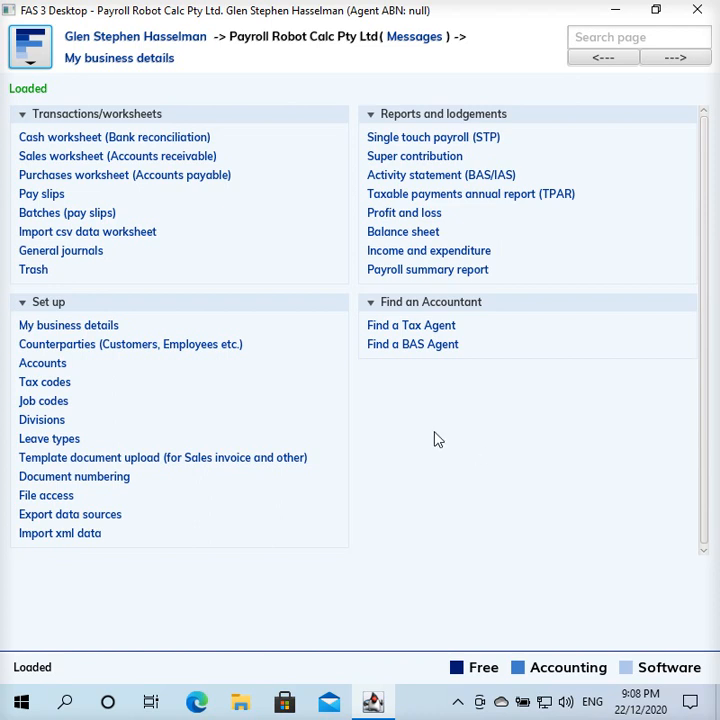
Open the TFN declaration in the payroll details of the Test Employee counterparty
left_click(246, 358)
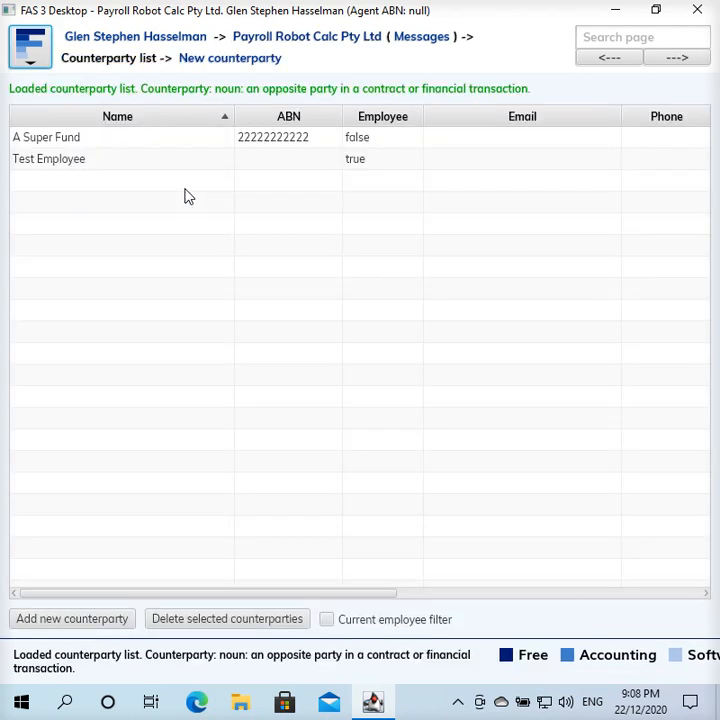
left_click(135, 166)
double_click(138, 172)
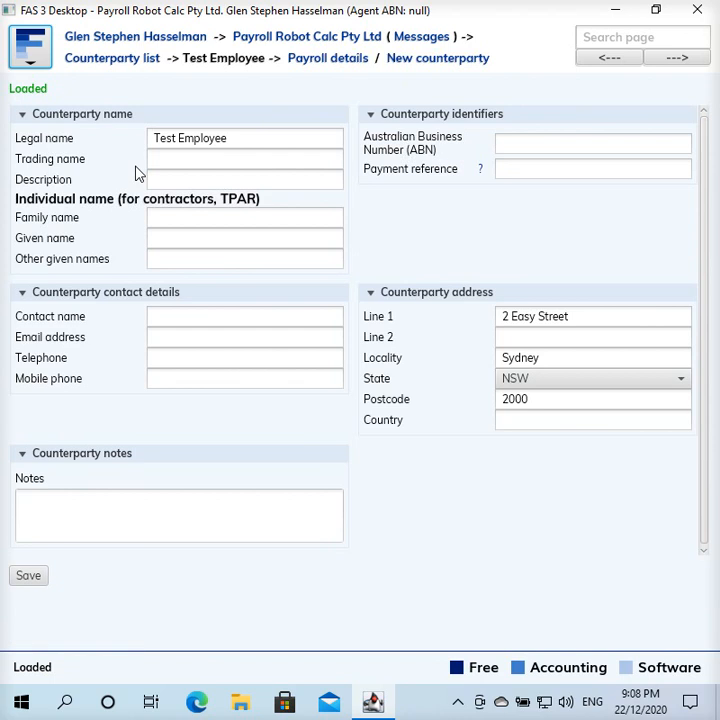
left_click(333, 60)
left_click(216, 80)
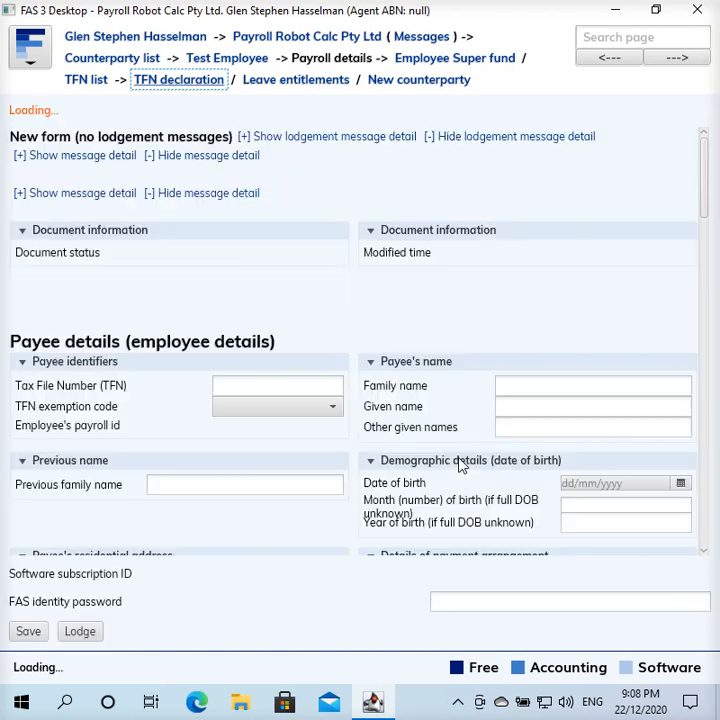
Review the employee's payment arrangement details and the available payment basis options in the TFN declaration
scroll(461, 466, "down", 3)
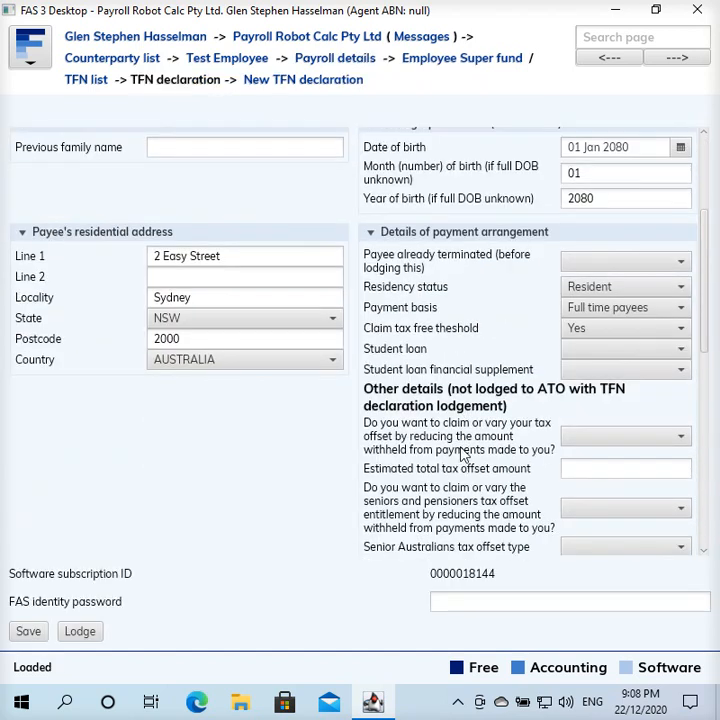
left_click(661, 309)
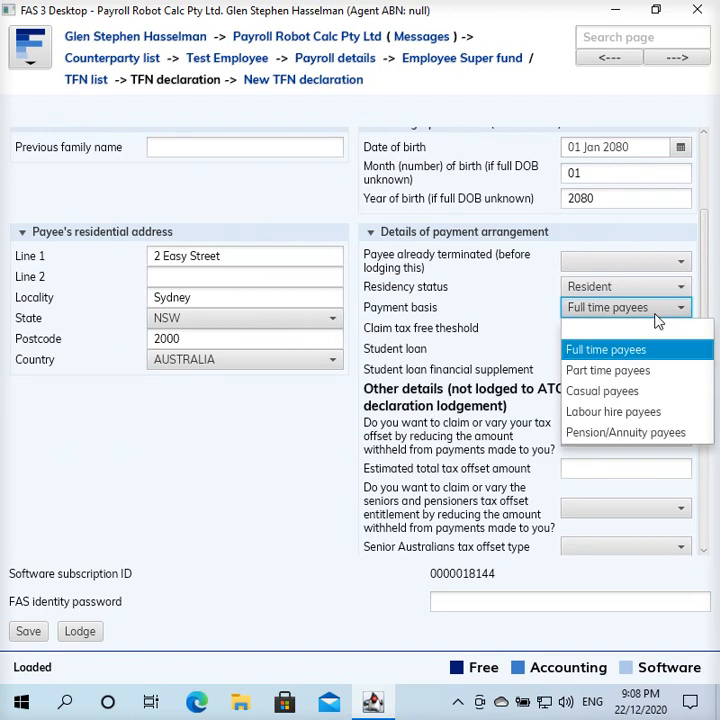
left_click(623, 312)
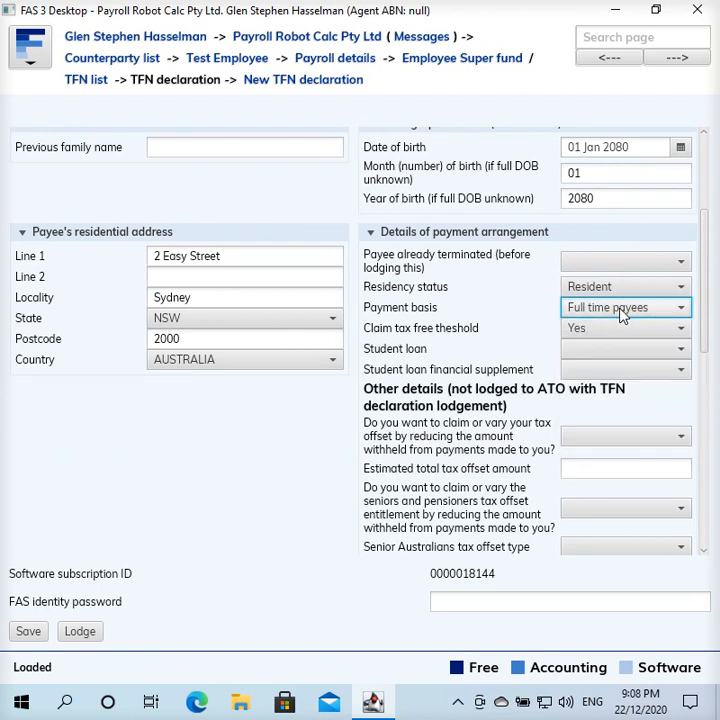
scroll(543, 336, "up", 4)
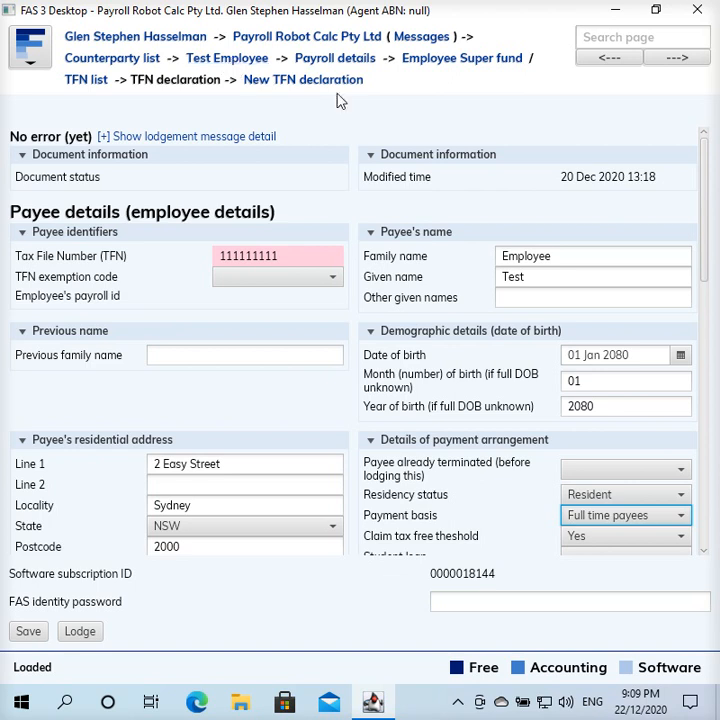
Open the business's account list and locate the Work account
left_click(272, 44)
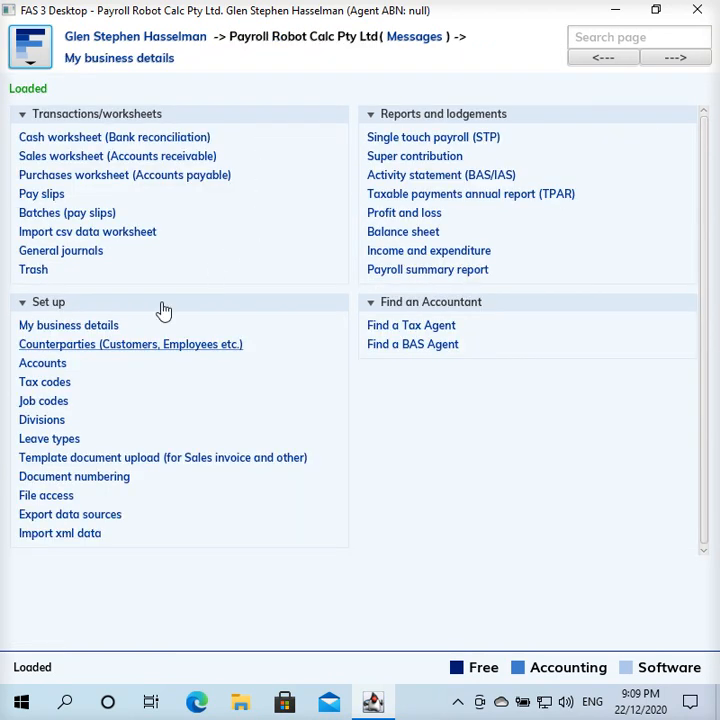
left_click(54, 366)
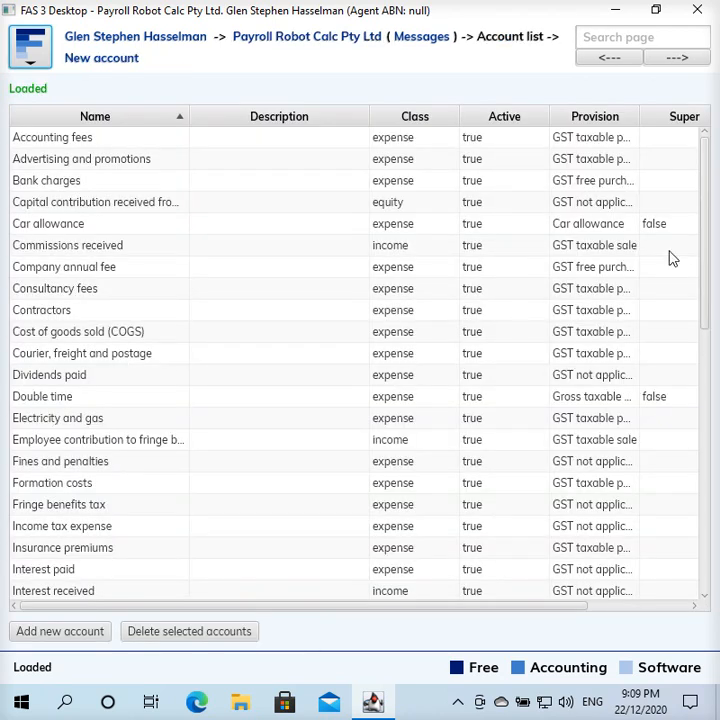
left_click(707, 225)
scroll(660, 550, "down", 2)
scroll(660, 550, "down", 7)
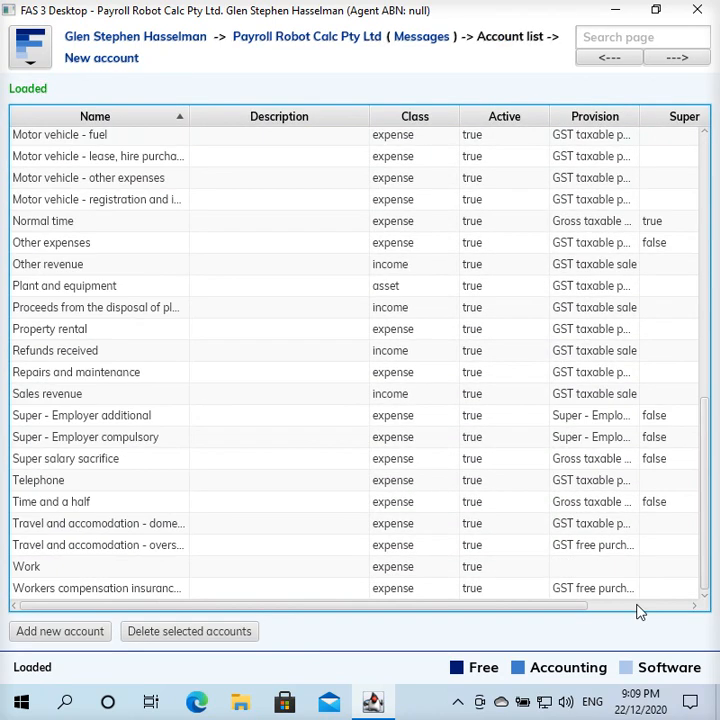
left_click(150, 567)
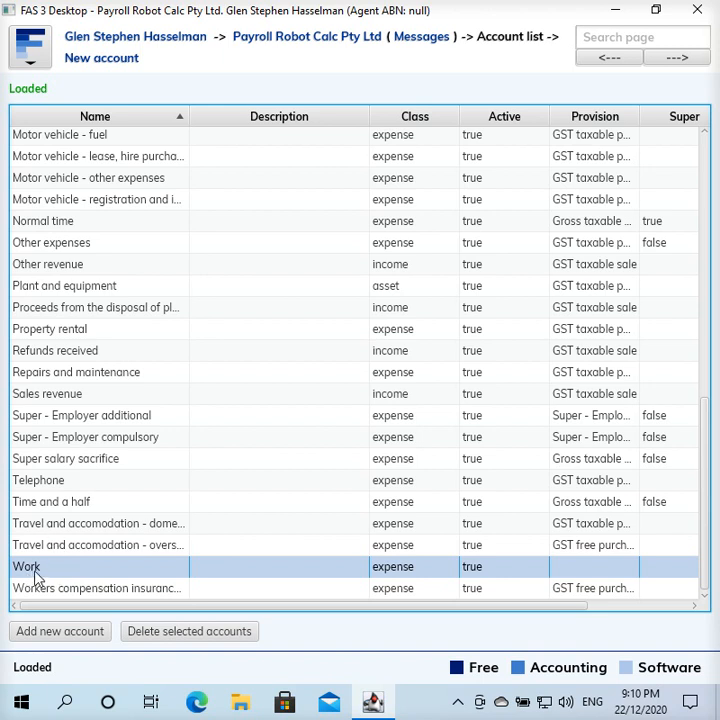
Start a new account named "Casual work" with classification Expense and Active set to True
left_click(90, 61)
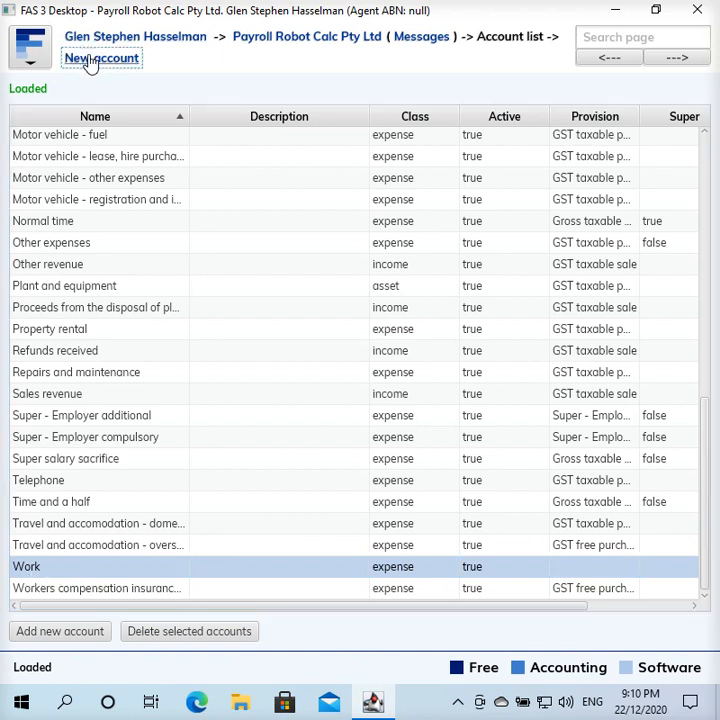
left_click(220, 140)
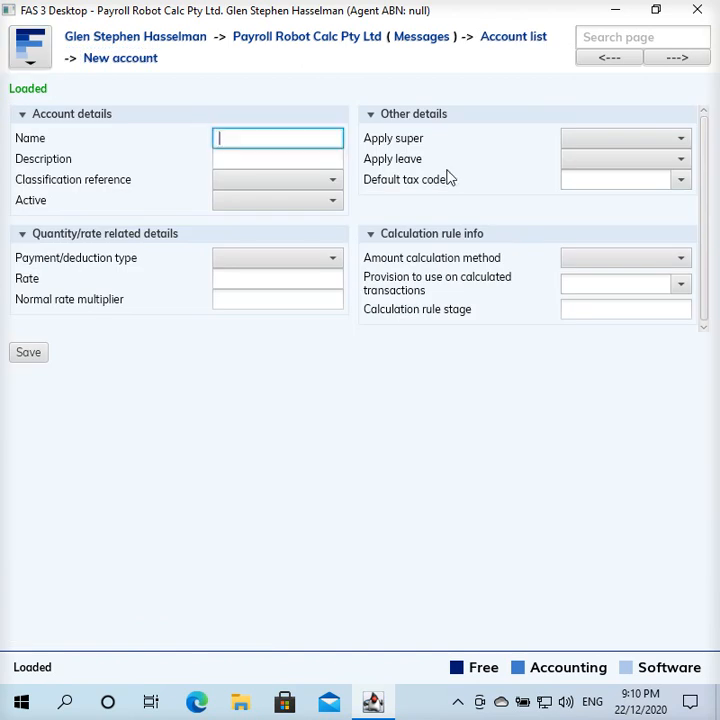
type("Casual work")
left_click(308, 182)
left_click(294, 243)
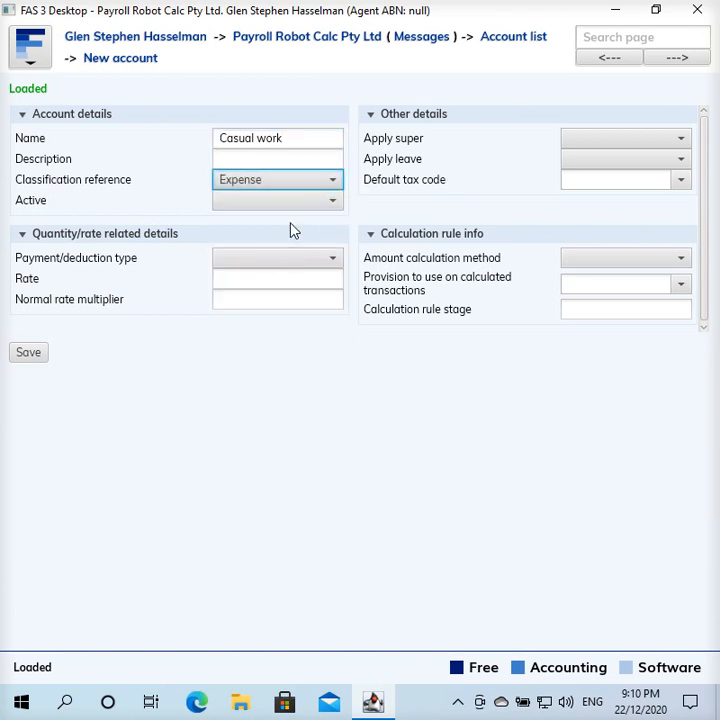
left_click(296, 208)
left_click(284, 245)
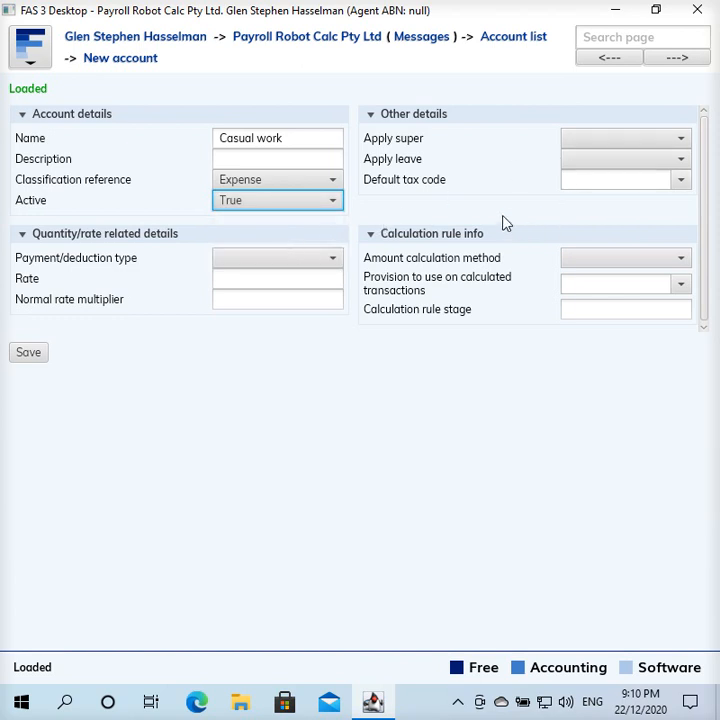
Set the Casual work account's payment/deduction type to Time and save the account
left_click(316, 259)
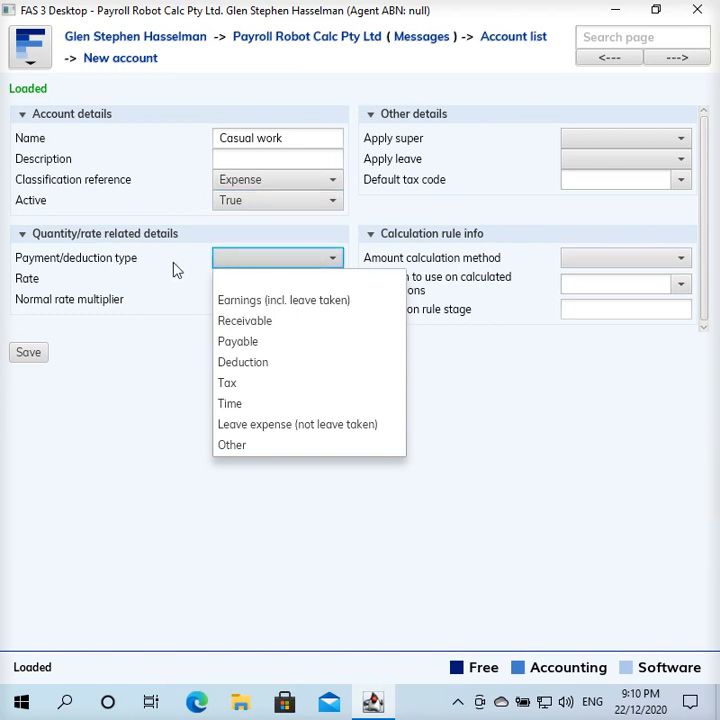
left_click(252, 410)
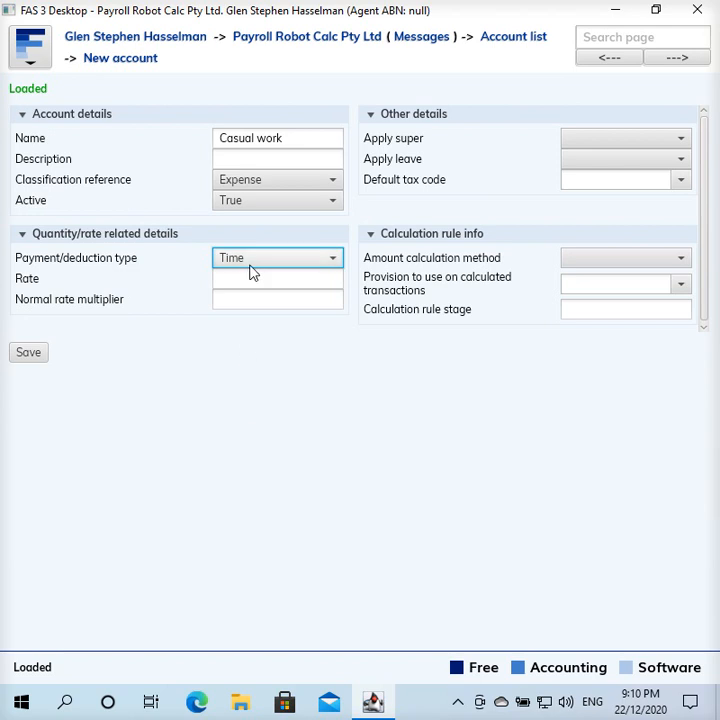
left_click(37, 355)
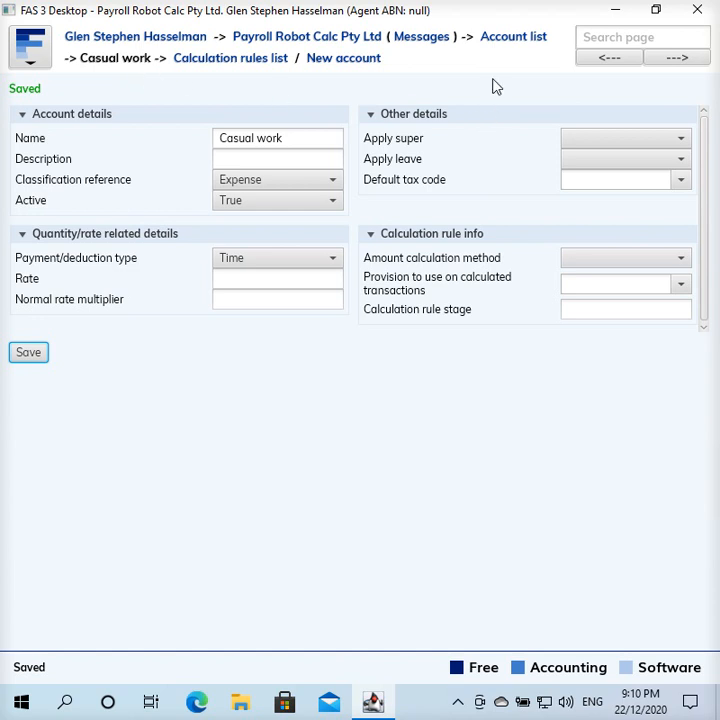
Examine the Casual work and Normal time entries in the account list
left_click(507, 46)
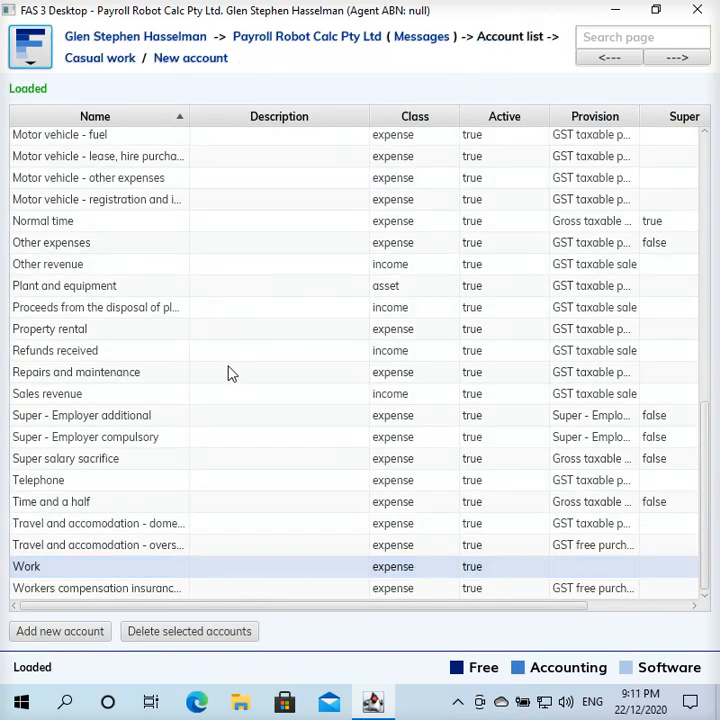
scroll(186, 456, "up", 1)
scroll(186, 456, "up", 5)
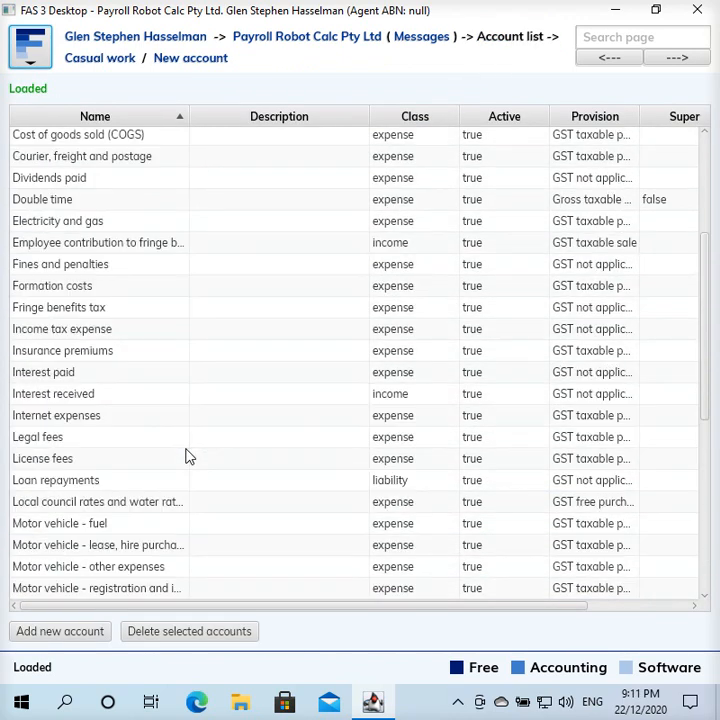
scroll(136, 481, "down", 1)
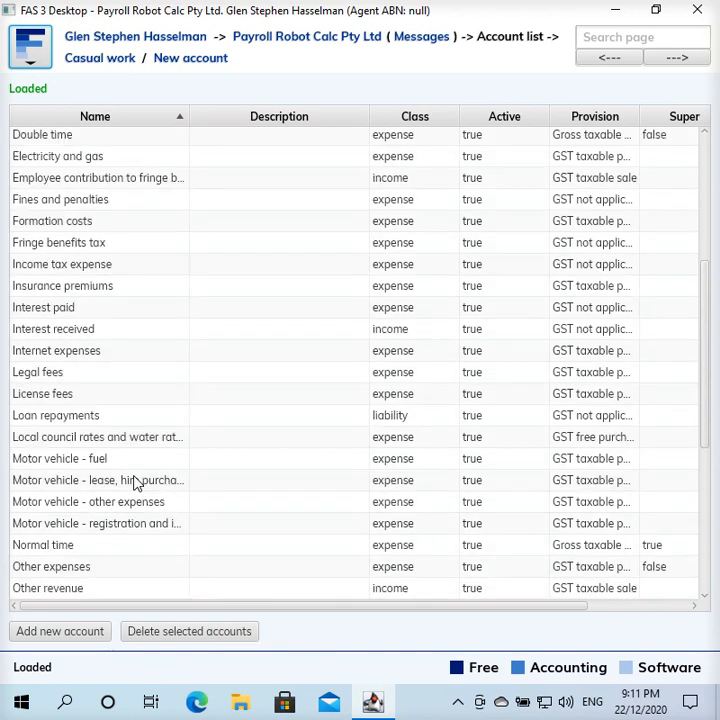
scroll(136, 481, "down", 3)
left_click(104, 354)
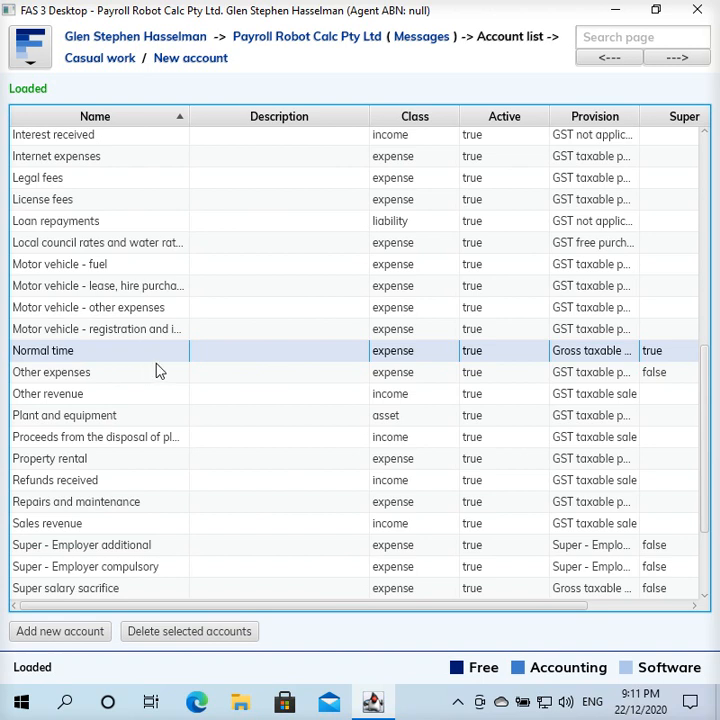
scroll(157, 371, "up", 7)
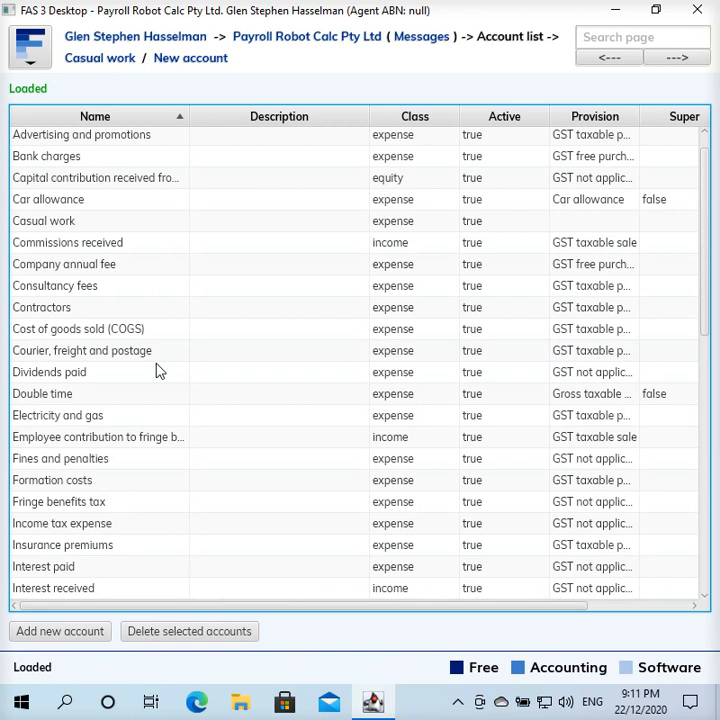
left_click(153, 224)
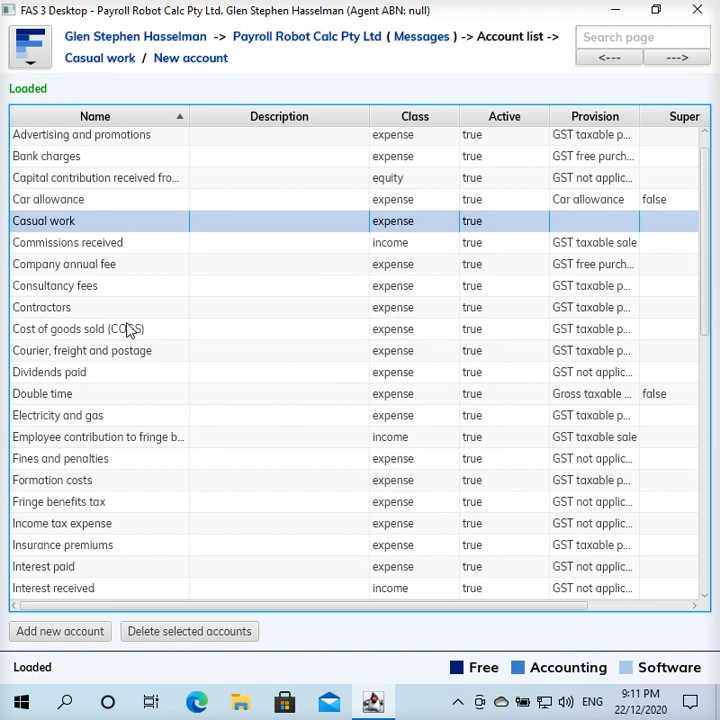
scroll(122, 379, "down", 6)
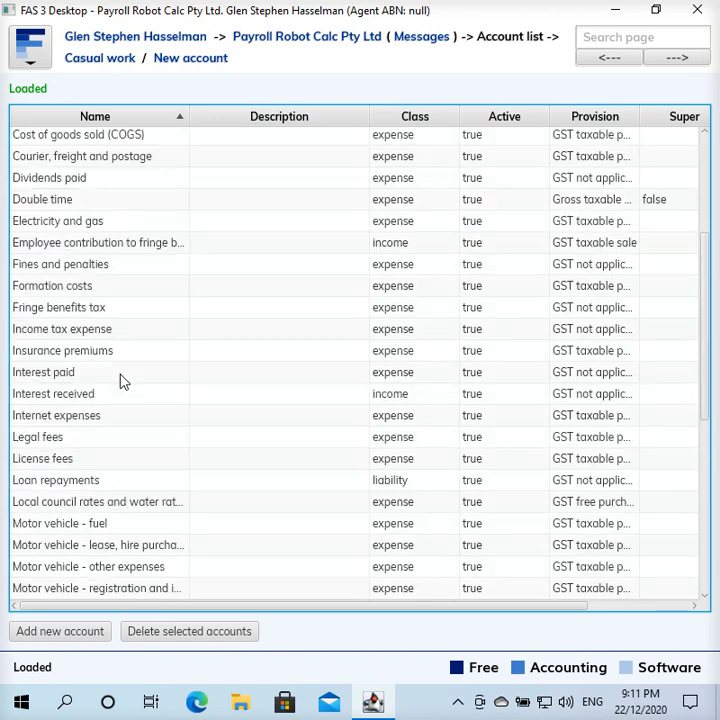
scroll(122, 379, "down", 2)
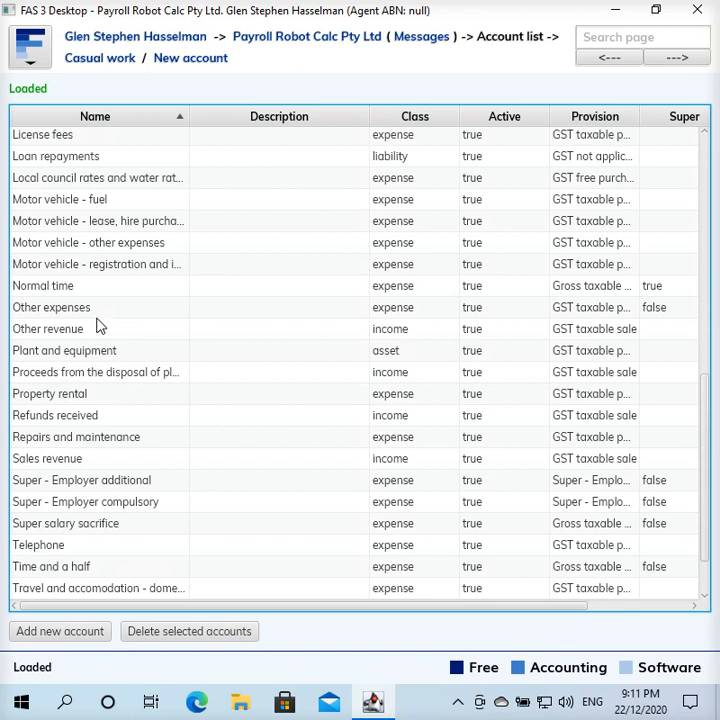
left_click(112, 286)
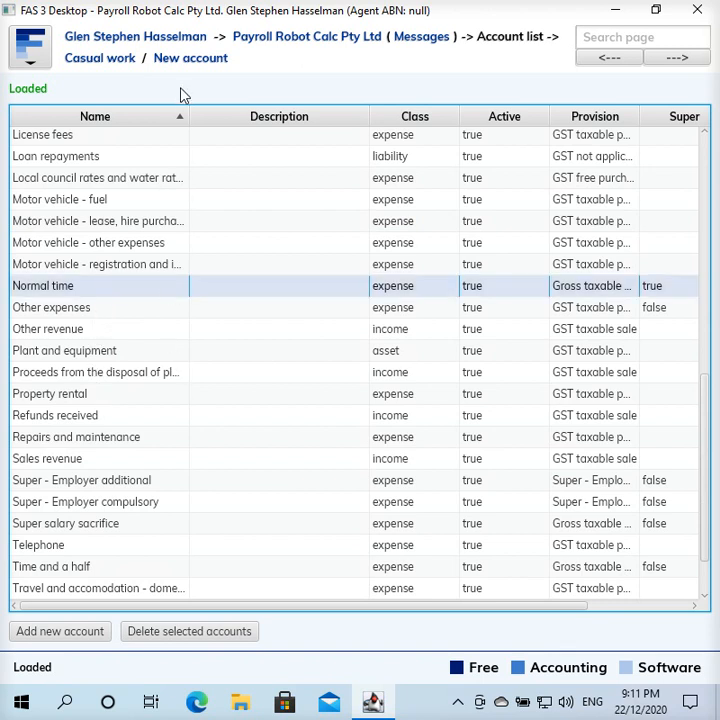
Start a new account named "Normal time (casual)" with classification Expense and Active set to True
left_click(192, 58)
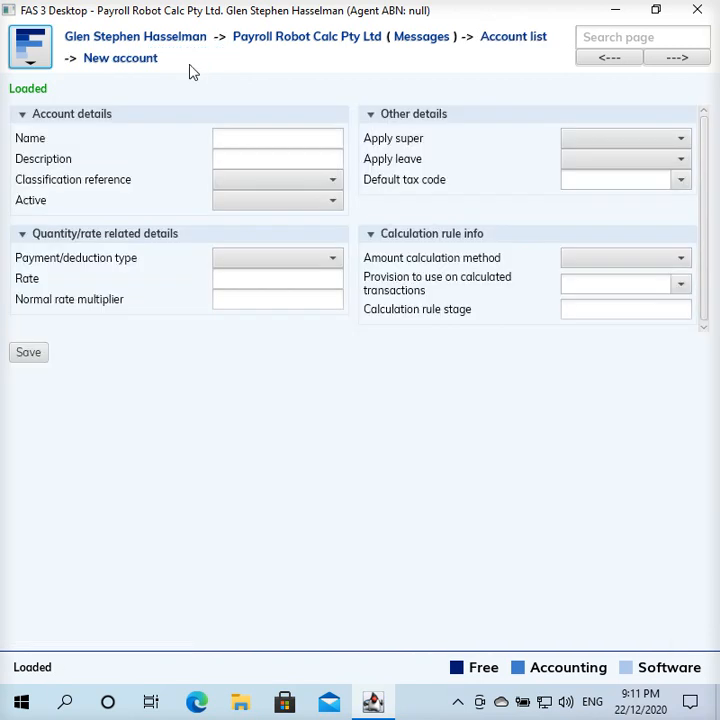
left_click(241, 142)
type("N")
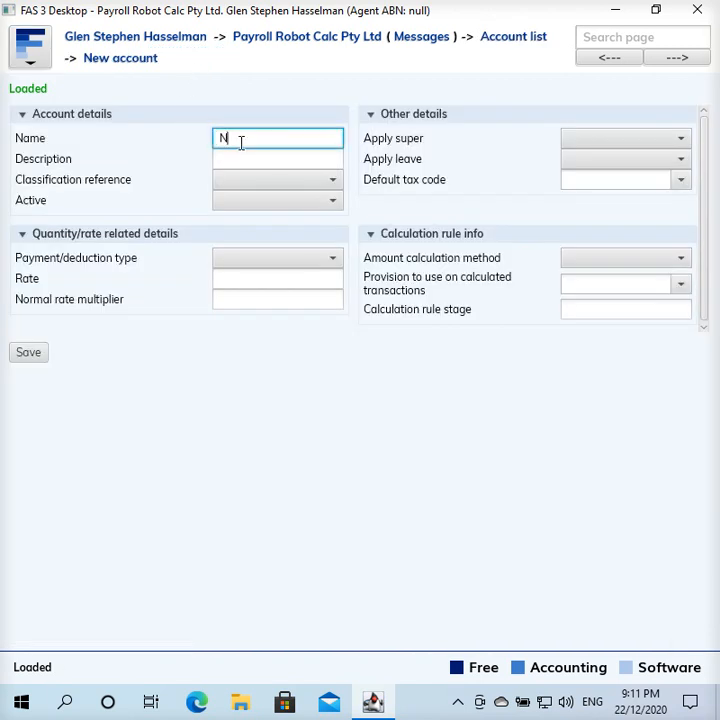
type("ormal time (casual)")
key("Tab")
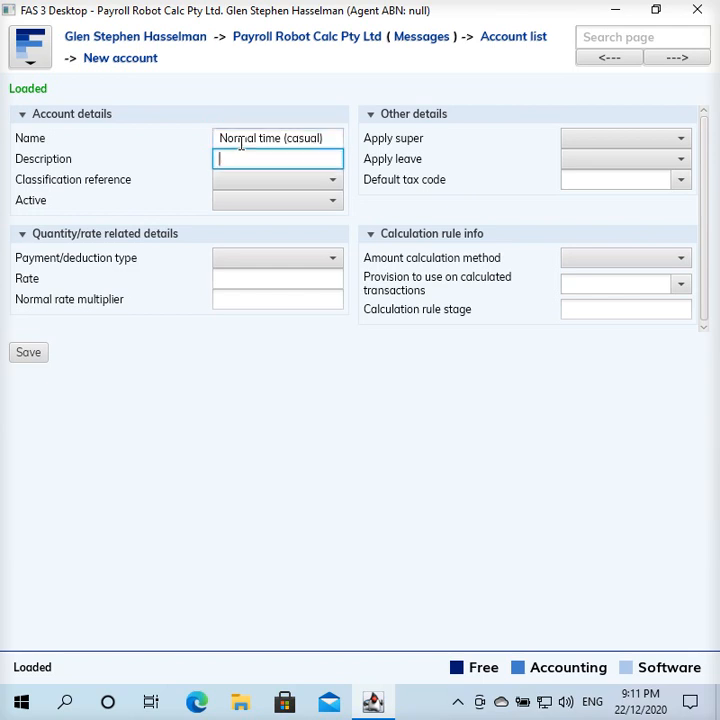
left_click(252, 180)
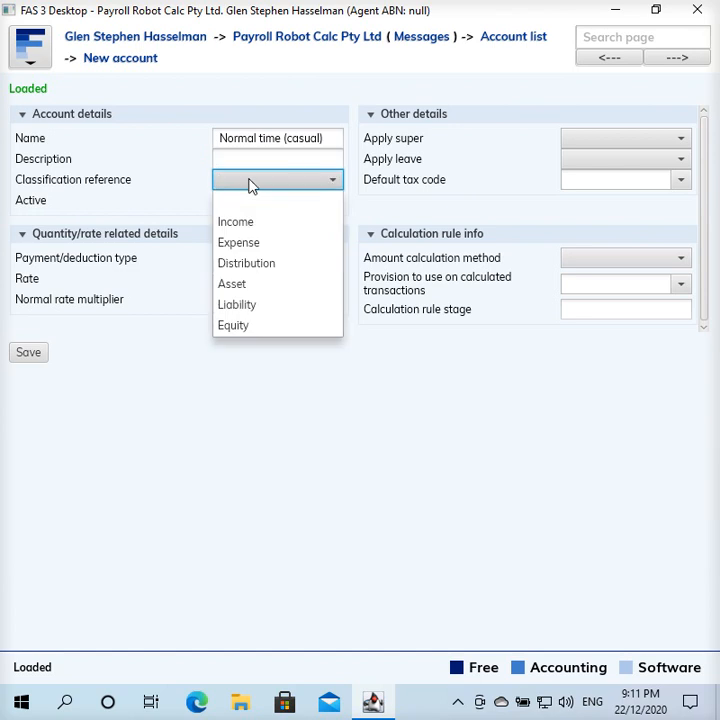
left_click(253, 241)
left_click(268, 202)
left_click(257, 240)
Set Apply super to True and Apply leave to False for the Normal time (casual) account
left_click(588, 139)
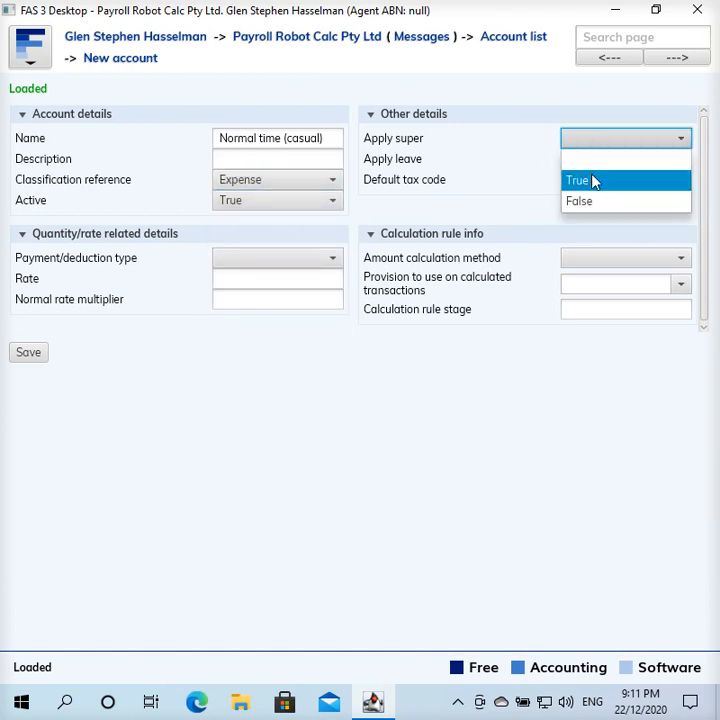
left_click(591, 180)
left_click(598, 162)
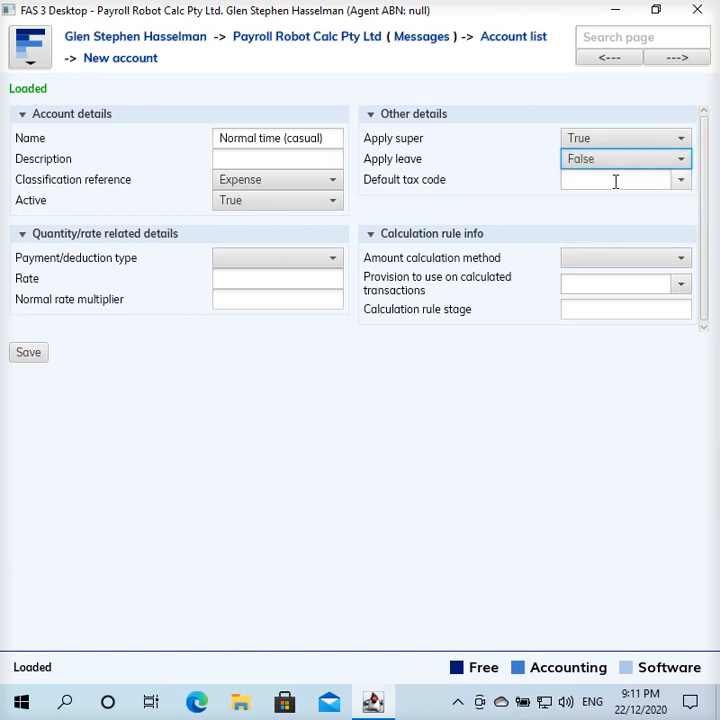
Set the default tax code of the Normal time (casual) account to Gross taxable pay
left_click(616, 181)
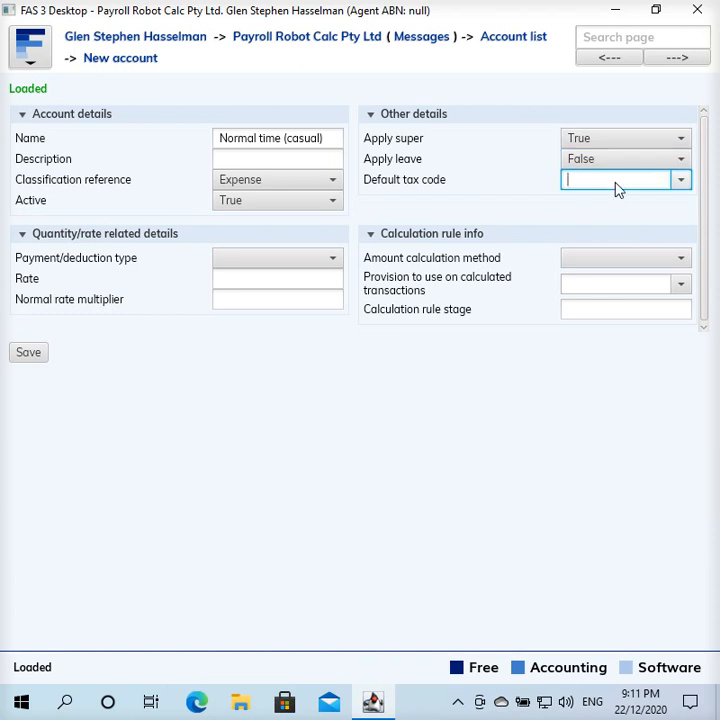
type("go")
key("BackSpace")
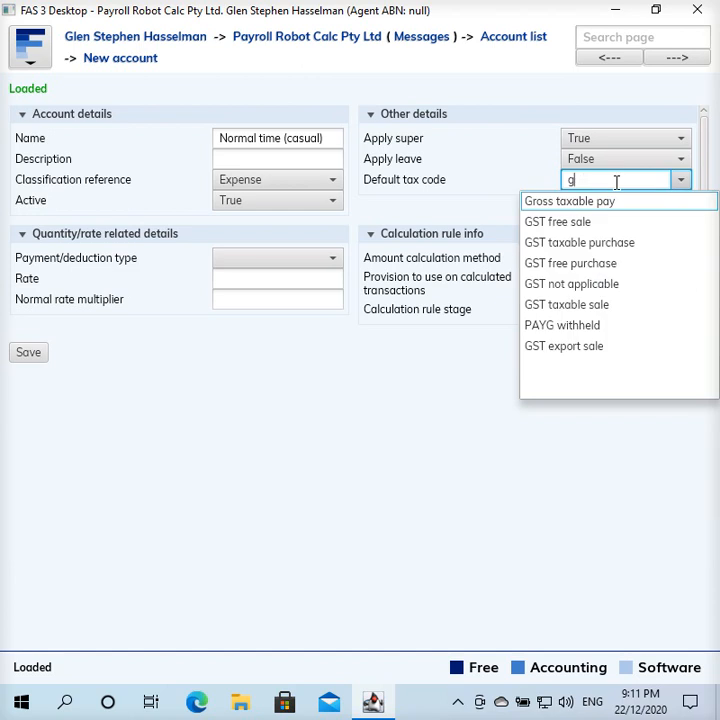
type("ro")
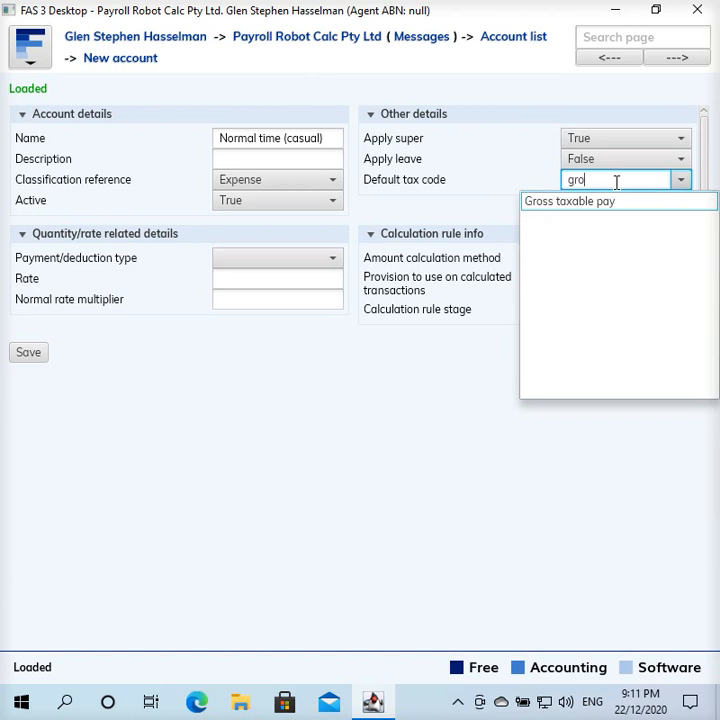
key("Return")
Set the account's payment/deduction type to Earnings (incl. leave taken) and its normal rate multiplier to 1.25, leaving the rate blank
left_click(333, 260)
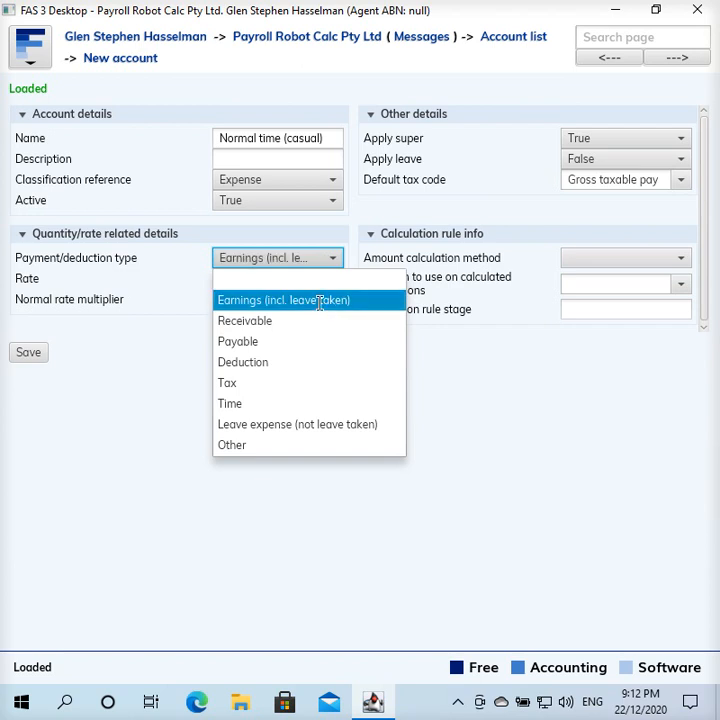
left_click(319, 301)
left_click(299, 300)
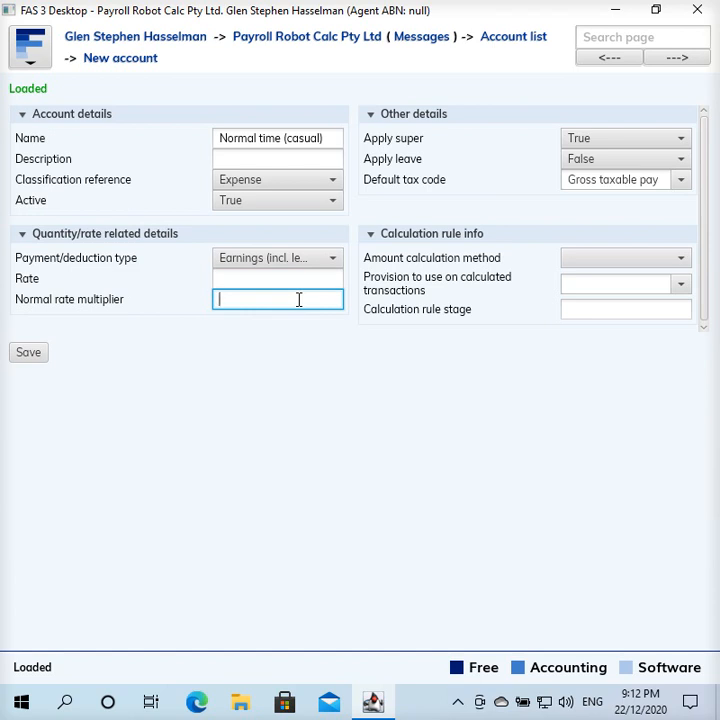
type("1.25")
key("Tab")
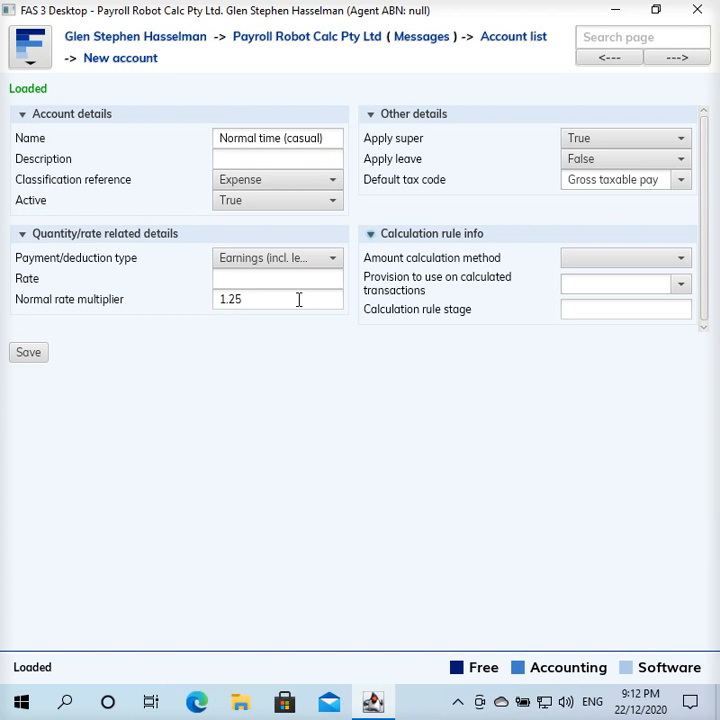
left_click(298, 299)
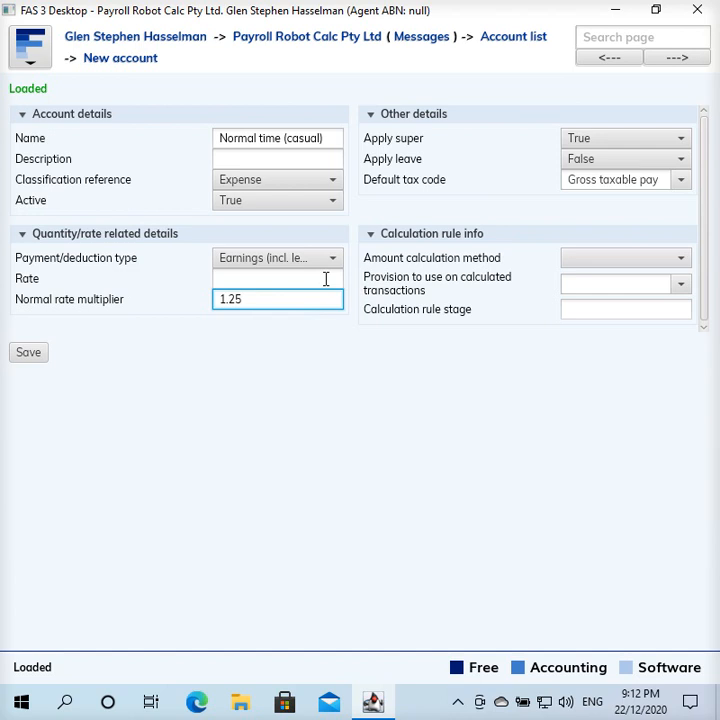
left_click(326, 279)
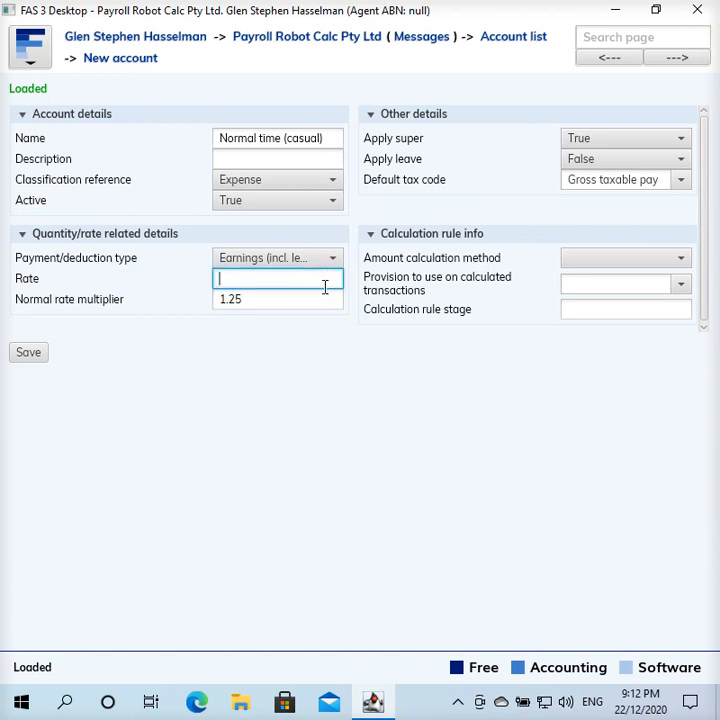
left_click(262, 302)
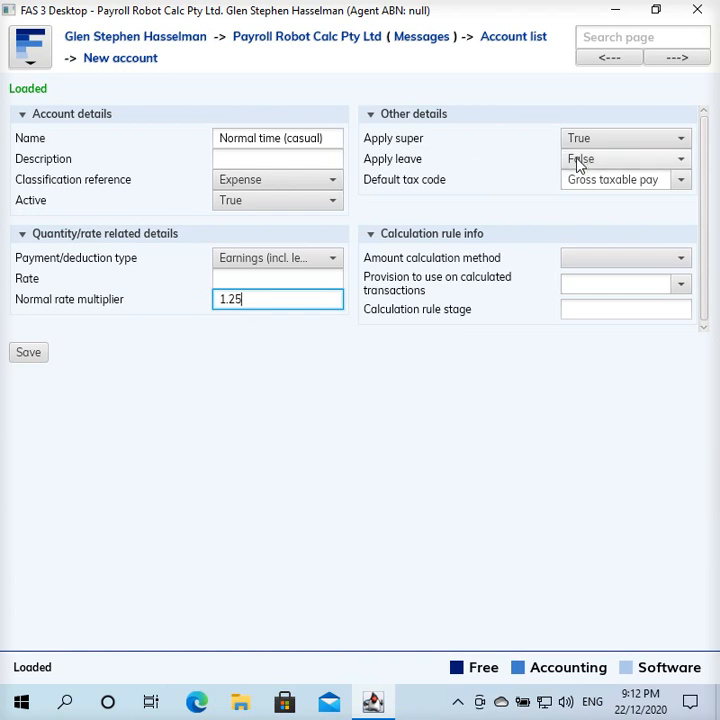
Set the provision to use on calculated transactions to Gross taxable pay and save the account
left_click(572, 262)
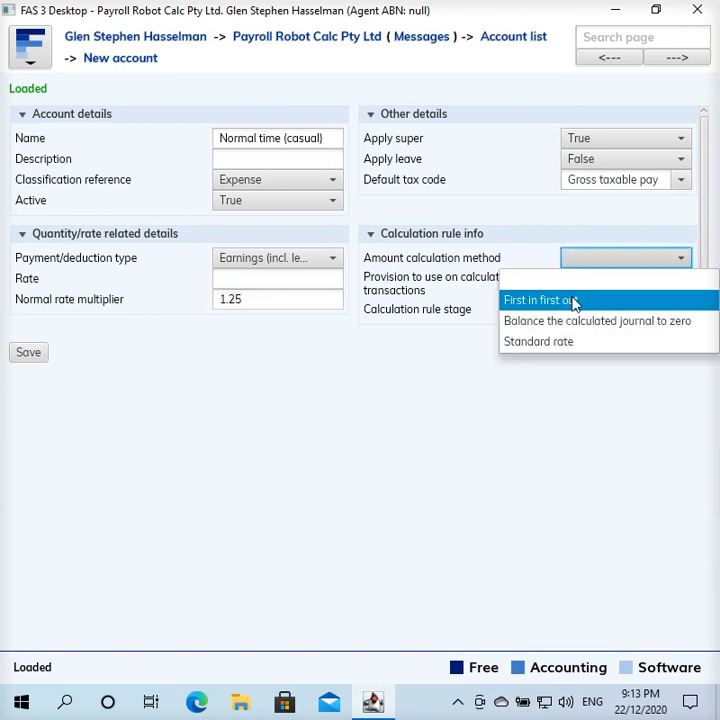
left_click(600, 264)
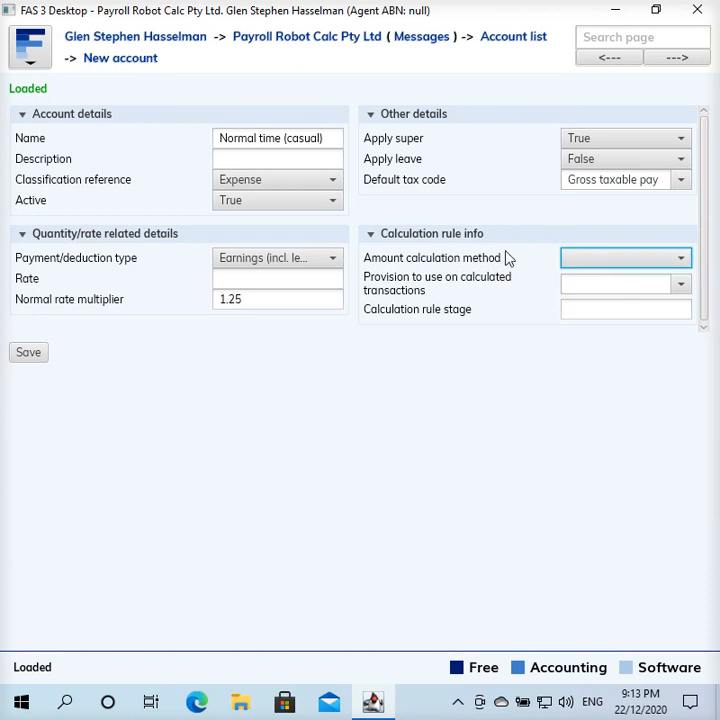
left_click(579, 283)
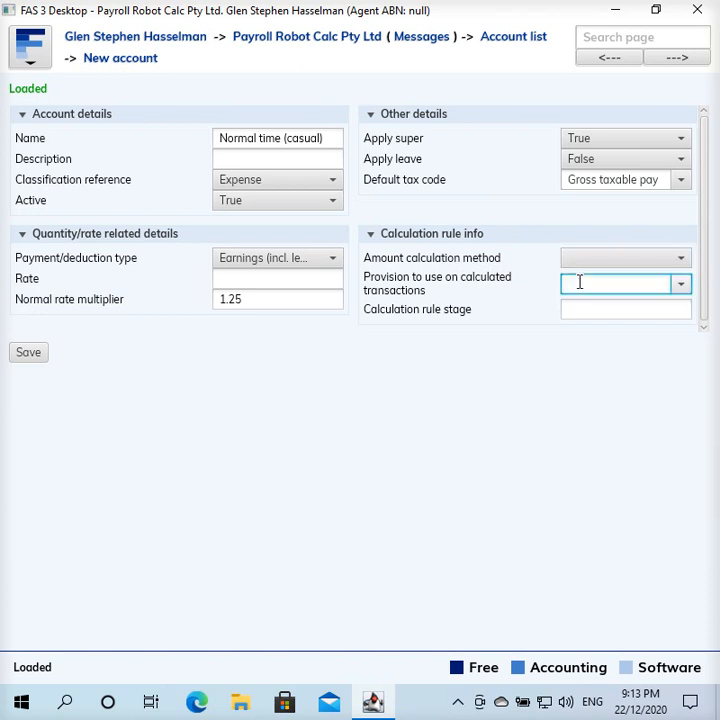
type("gros")
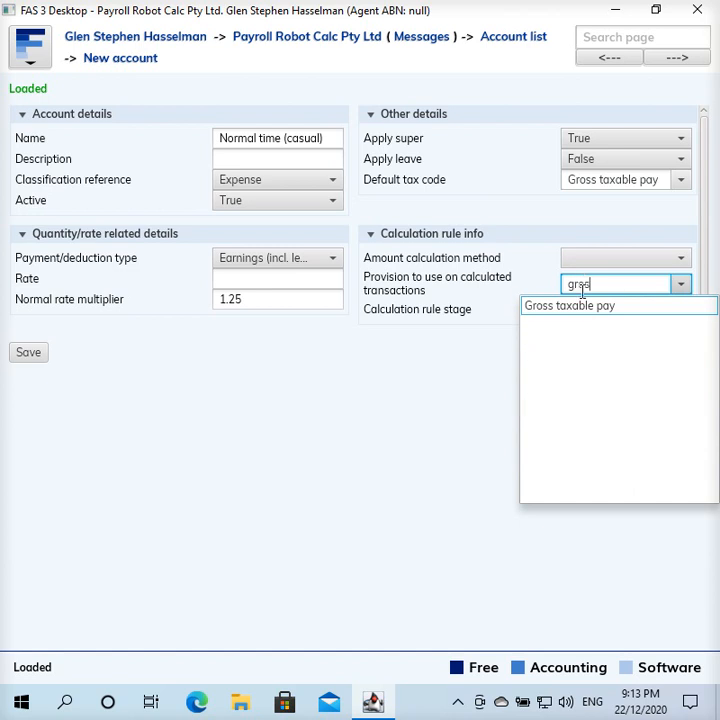
left_click(585, 305)
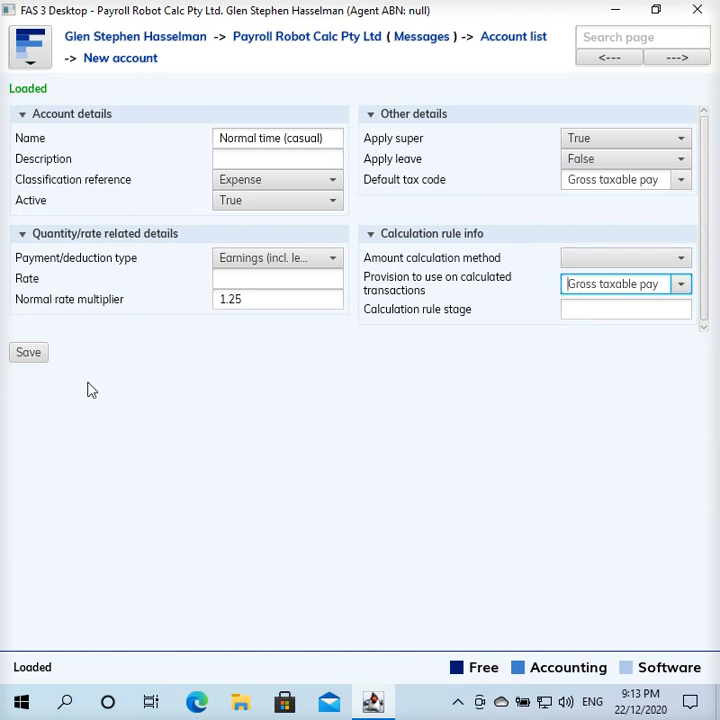
left_click(30, 353)
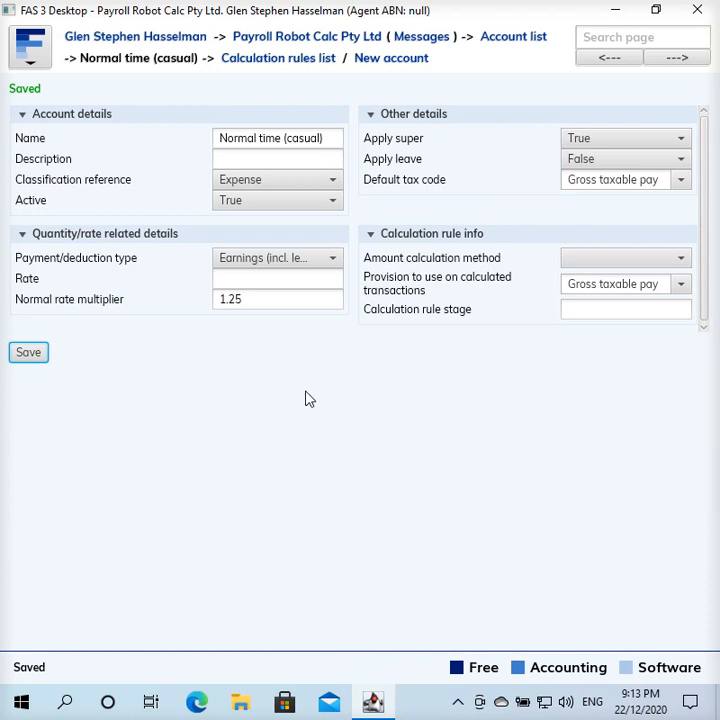
Start a new calculation rule for the Normal time (casual) account and name it "Casual Mon-Fri"
left_click(289, 60)
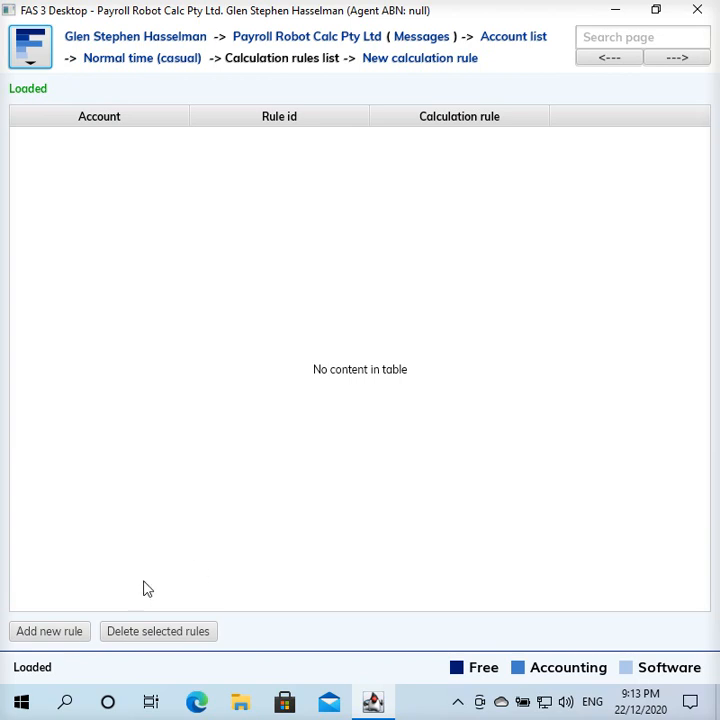
left_click(455, 60)
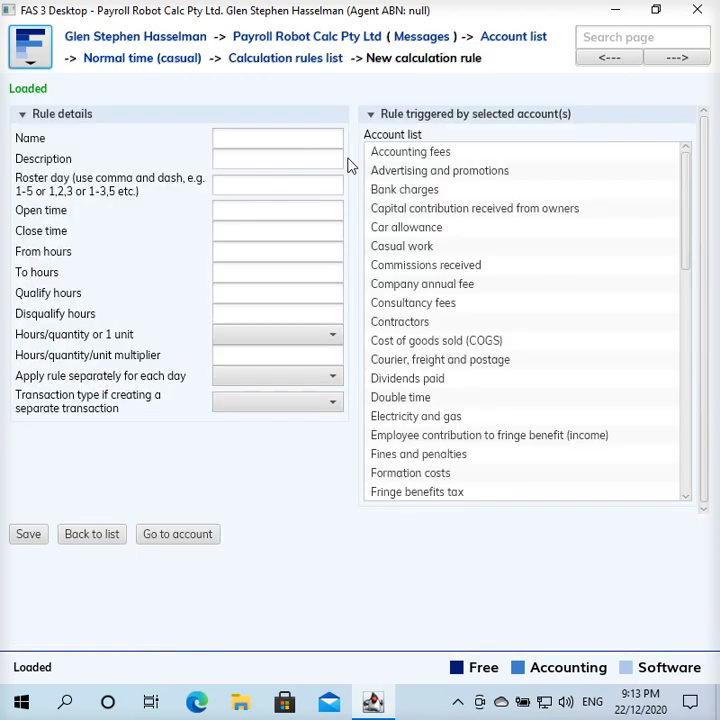
left_click(285, 138)
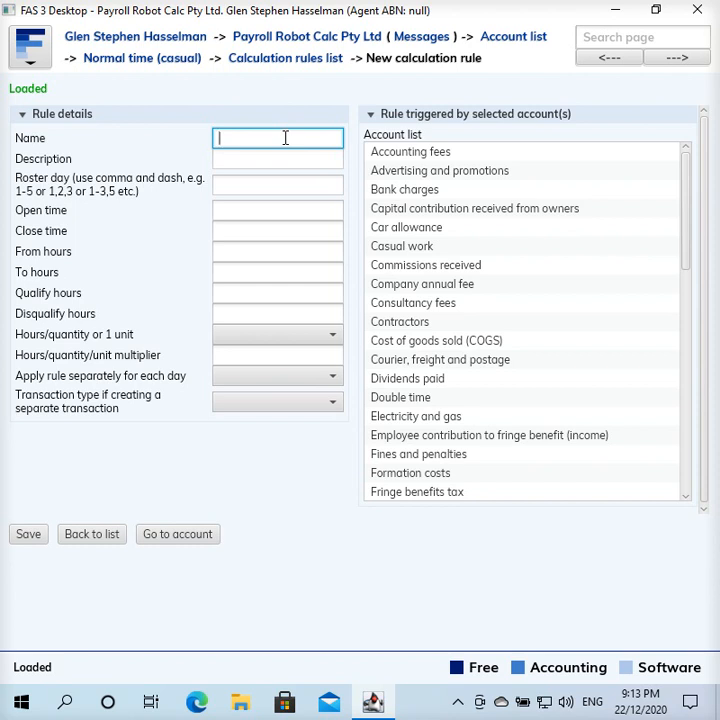
type("C")
type("asual")
type(" wo")
key("BackSpace")
key("BackSpace")
type("Mon-Fri")
Set the rule's roster days to 1-5 and choose Casual work as the account that triggers it
left_click(276, 190)
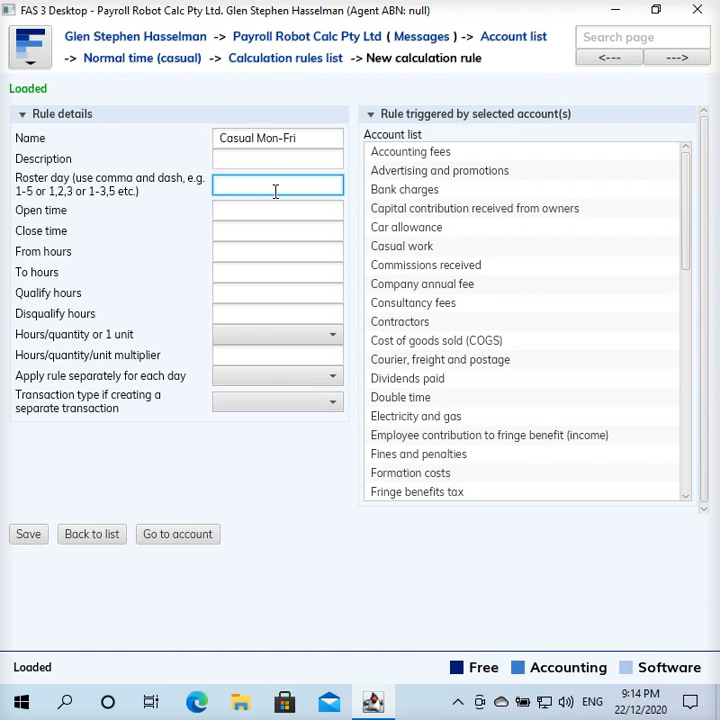
type("1-5")
left_click(441, 254)
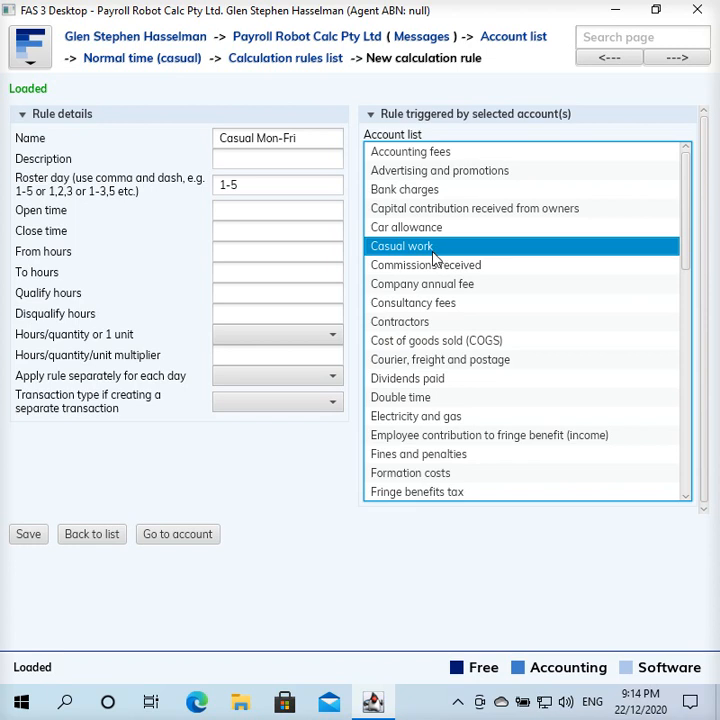
Set the rule's hours range from 00:00:00 to 09:00:00
left_click(248, 250)
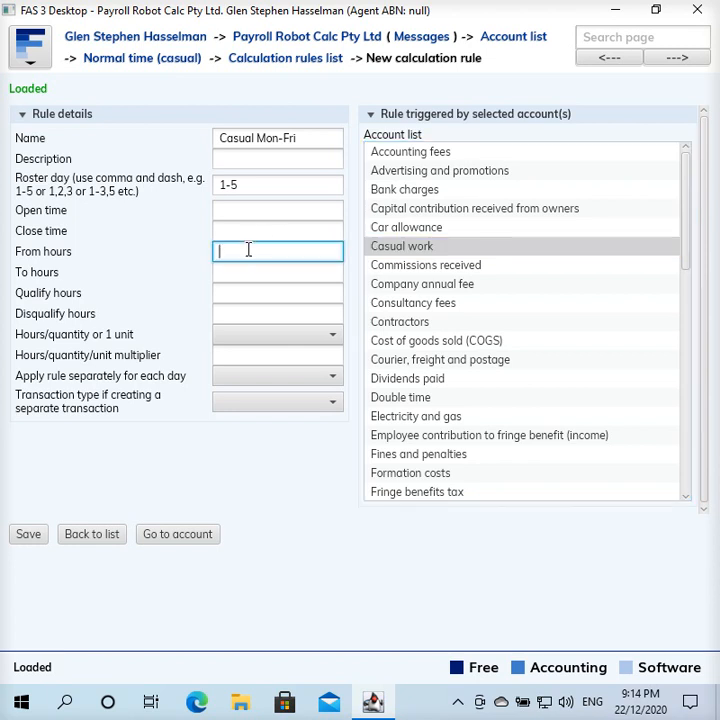
type("00:00")
key("Tab")
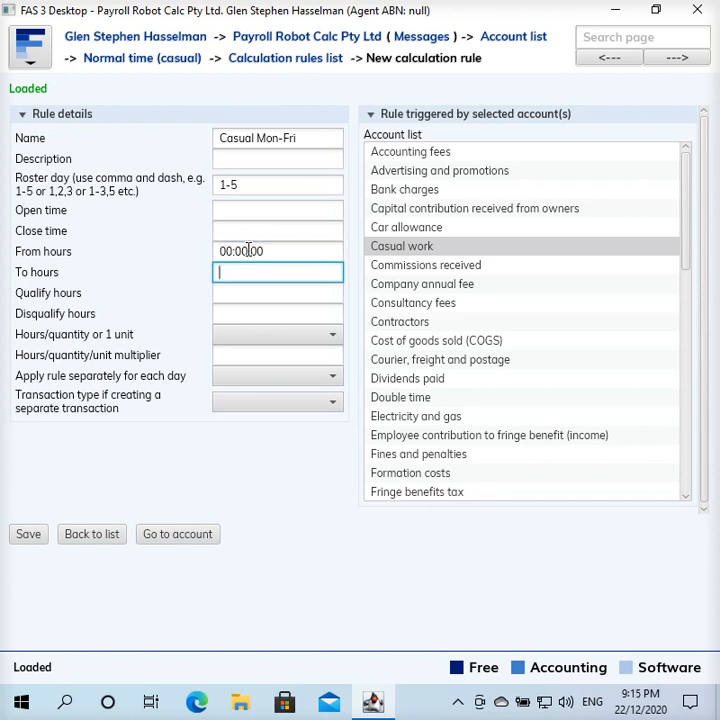
type("10:")
key("Tab")
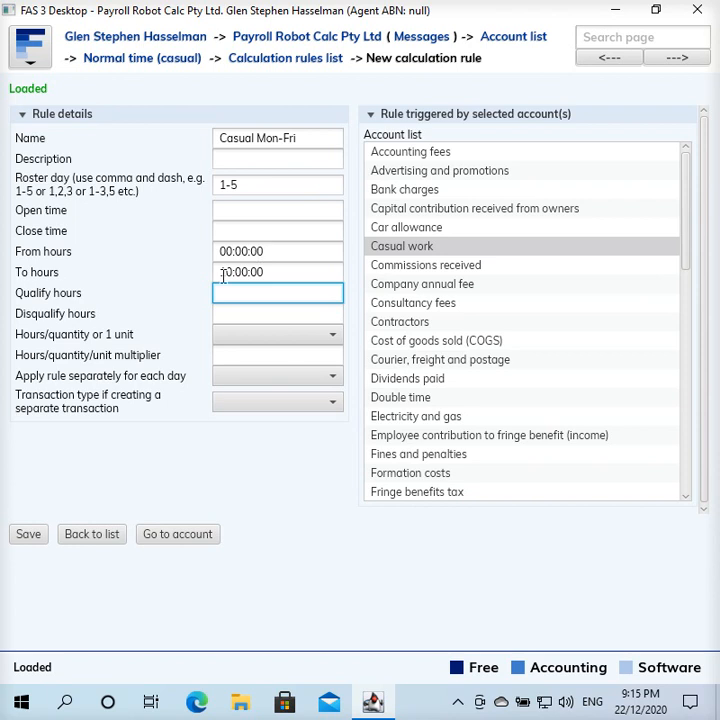
left_click(288, 272)
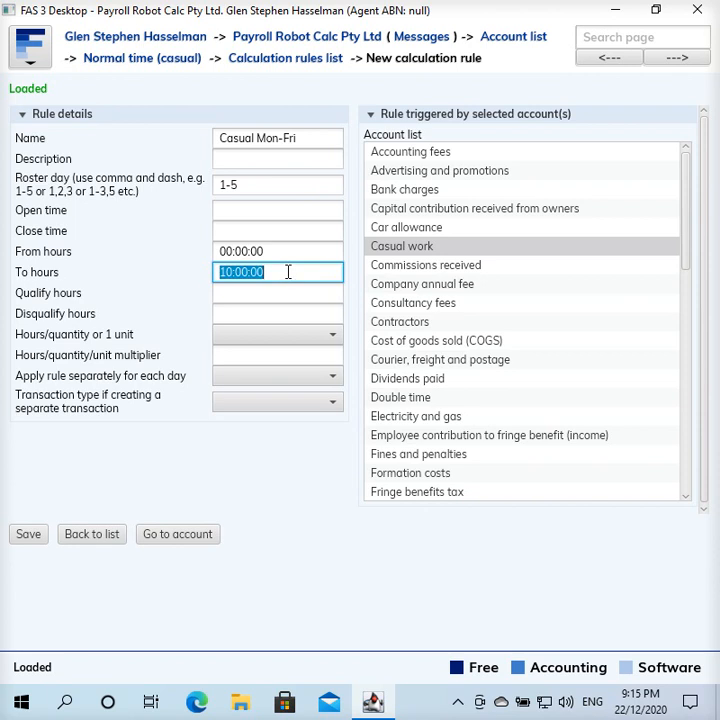
type("09")
key("Tab")
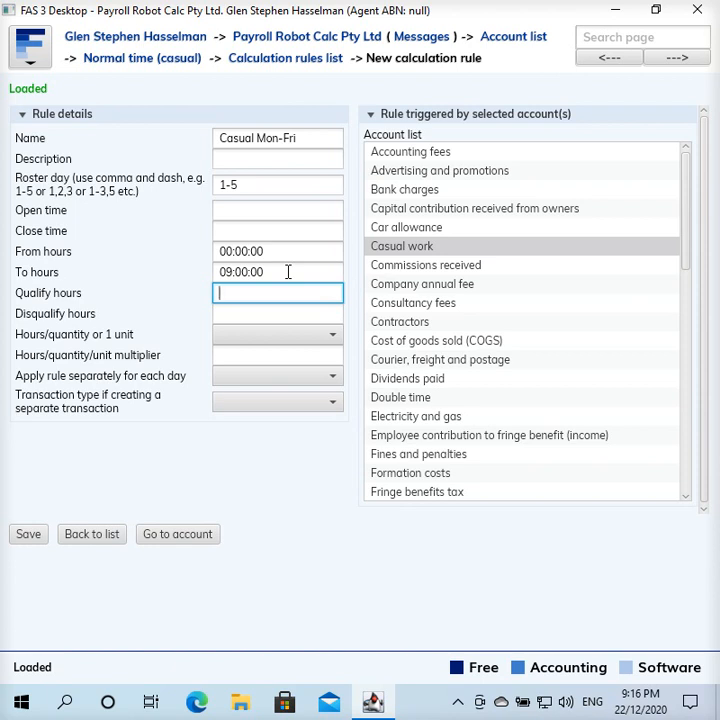
Base the rule on Hours/quantity of matched rule with a multiplier of 1, leaving the qualify and disqualify hours blank
key("Tab")
key("Tab")
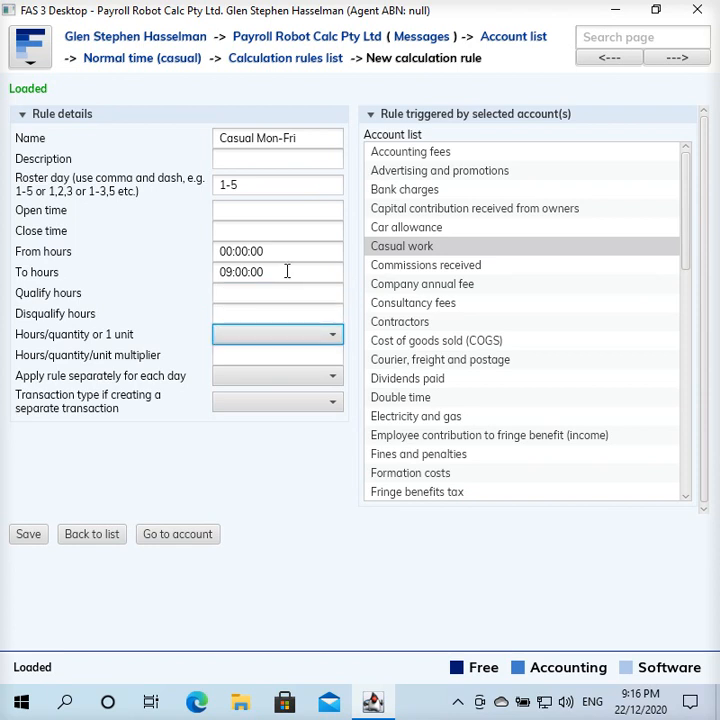
left_click(230, 341)
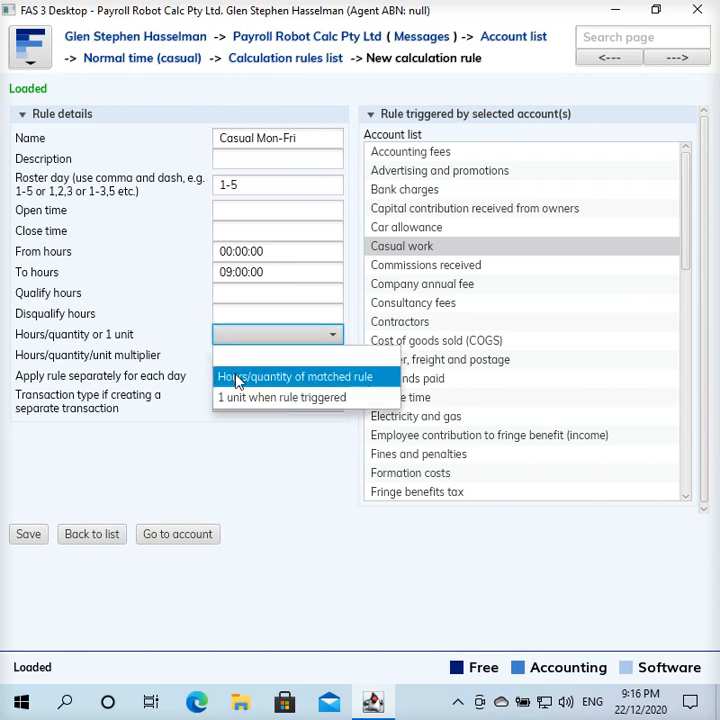
left_click(235, 377)
left_click(246, 355)
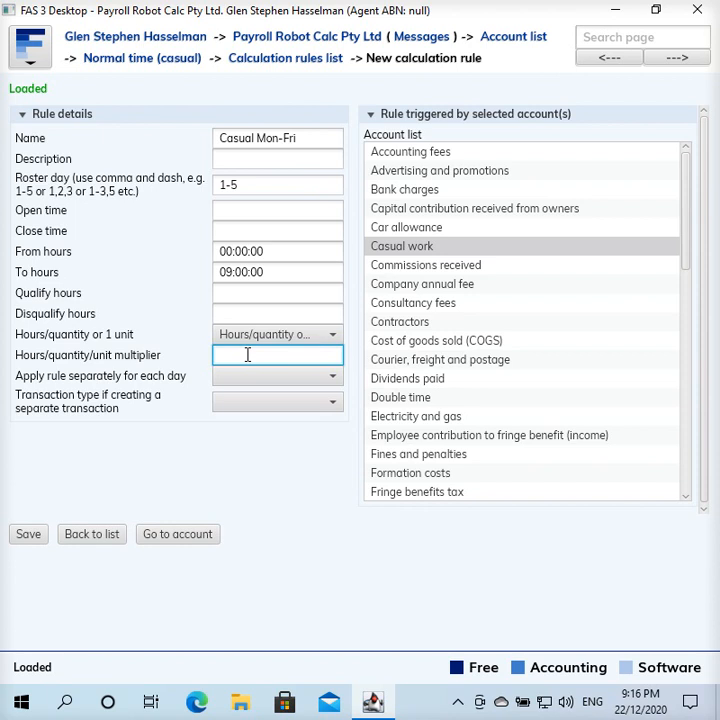
type("1")
key("Tab")
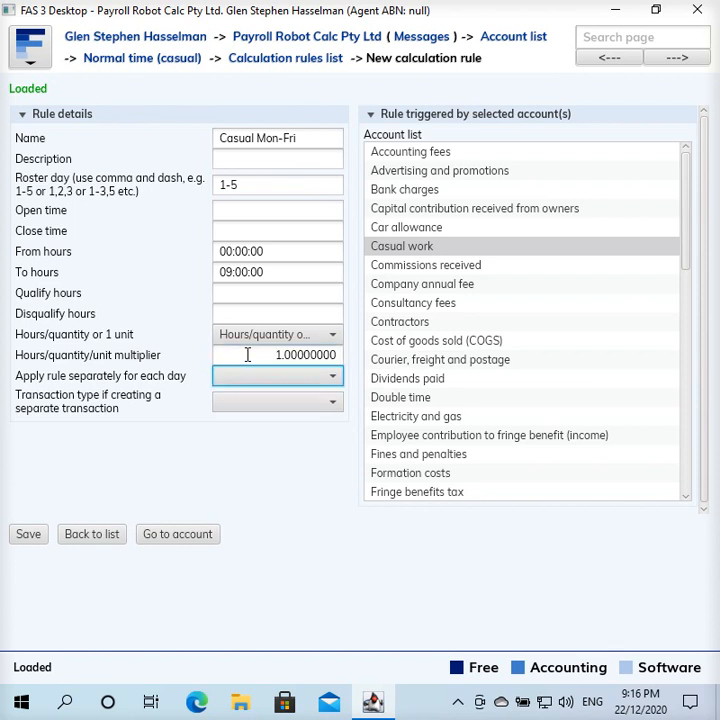
Set the rule to apply separately for each day and save it
left_click(242, 378)
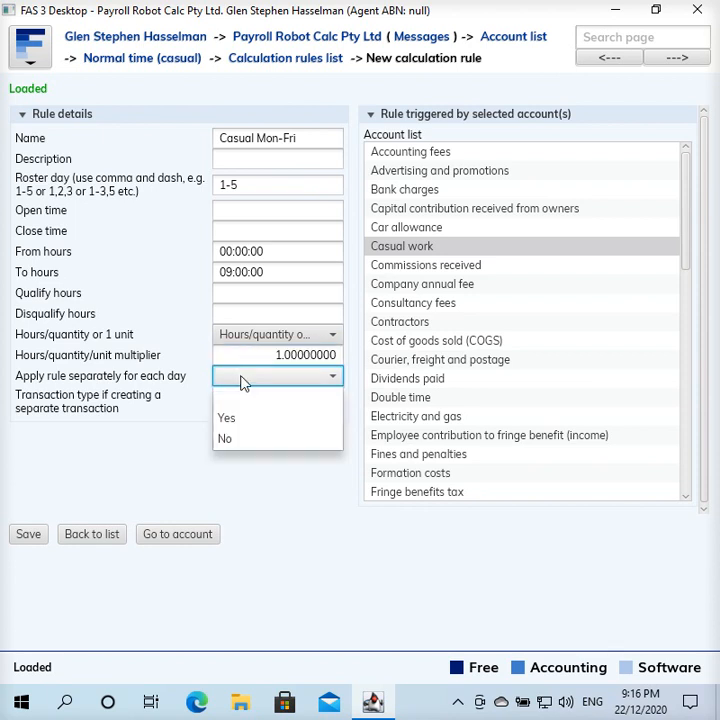
left_click(241, 418)
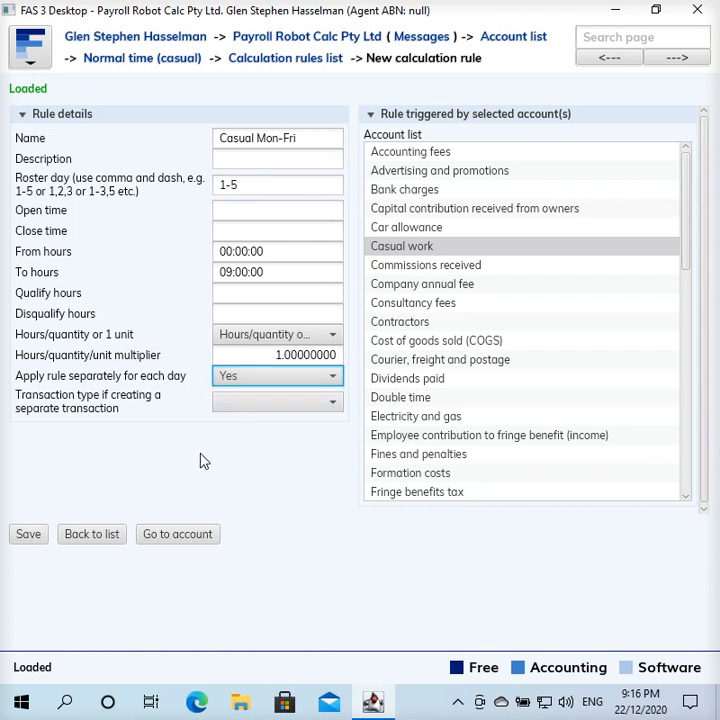
left_click(30, 537)
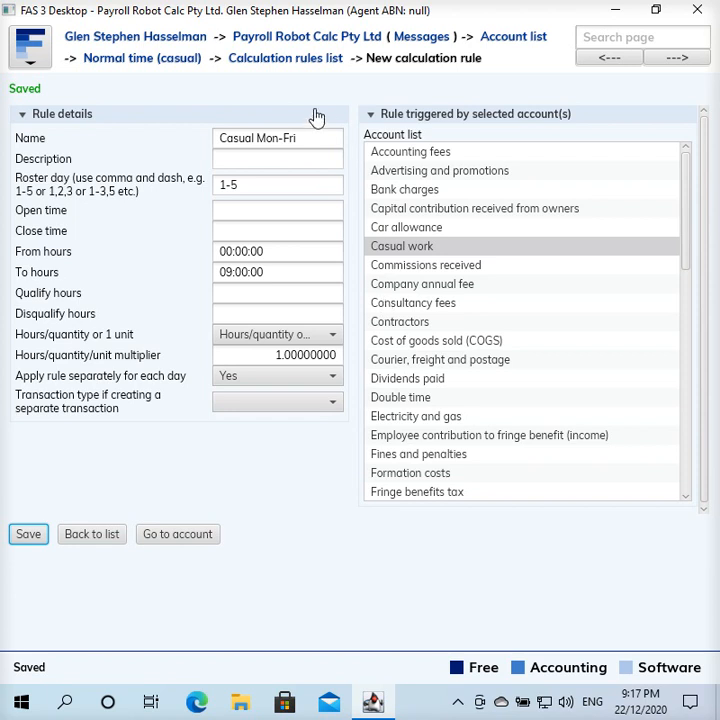
Go from the calculation rule to the company's pay batch list and start a new batch
left_click(293, 42)
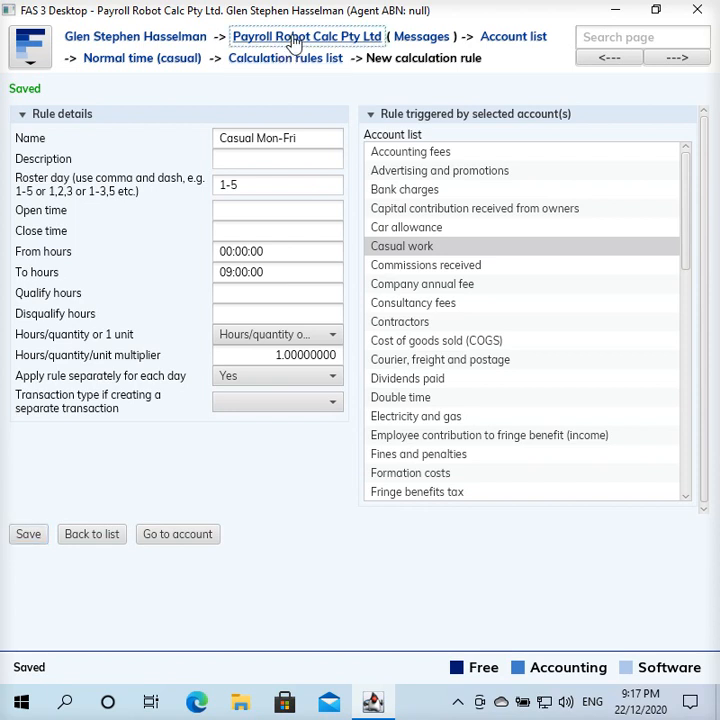
left_click(60, 213)
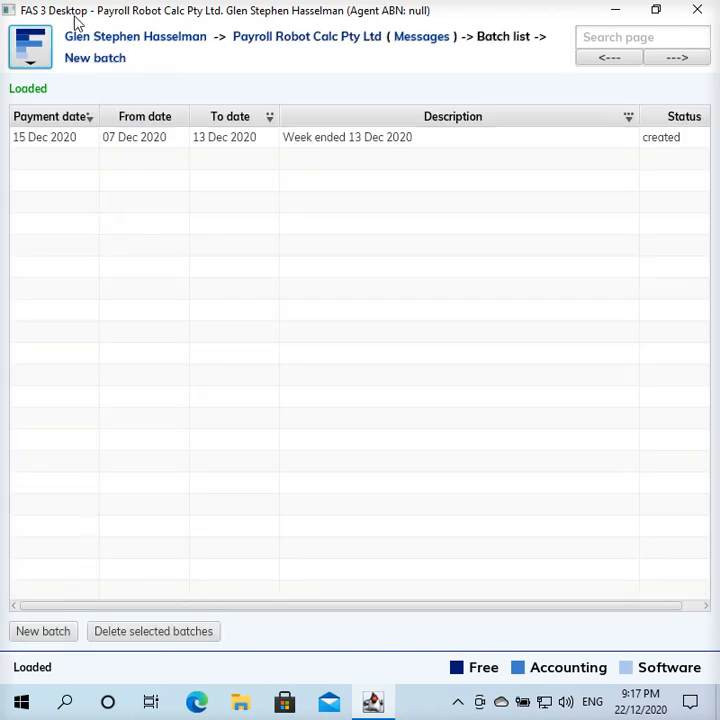
left_click(86, 57)
left_click(207, 143)
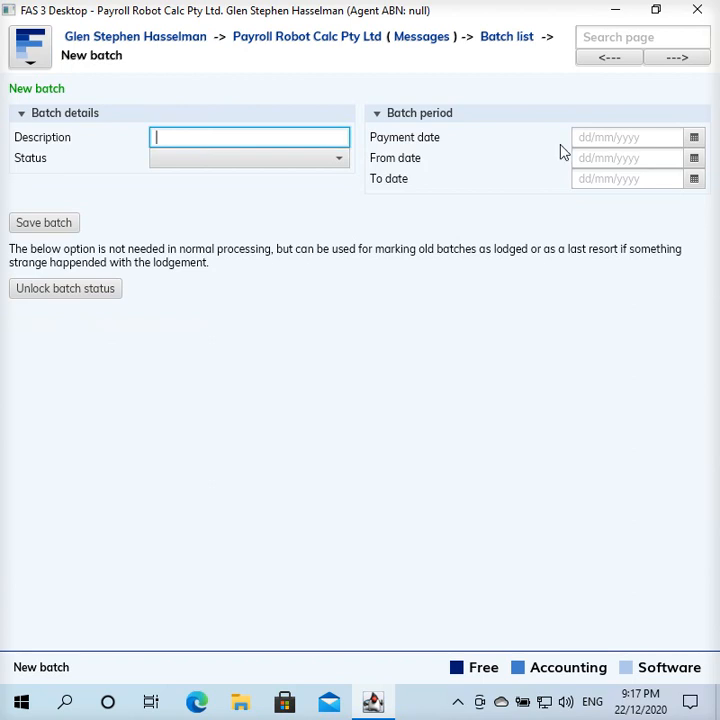
Set the batch's payment date to 22 Dec 2020 and its period from 14 Dec 2020 to 20 Dec 2020
left_click(694, 139)
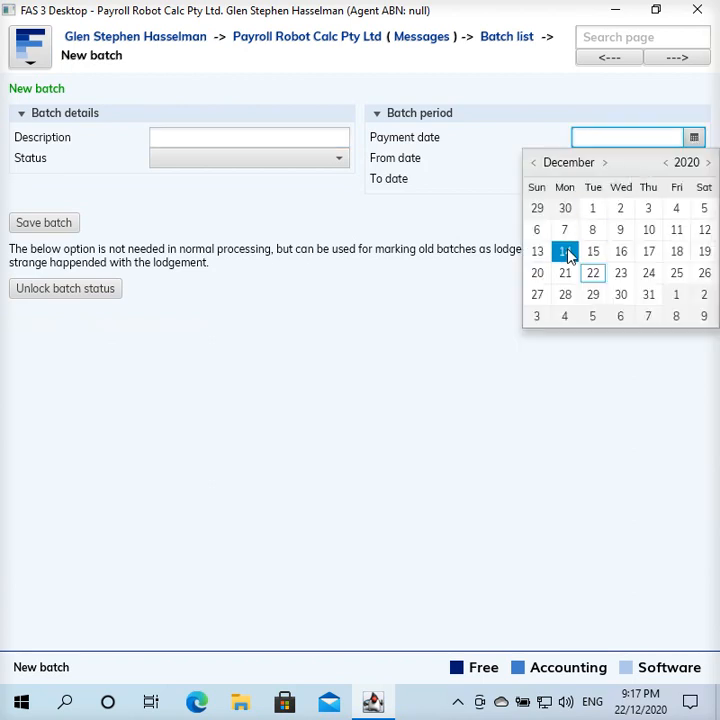
left_click(593, 272)
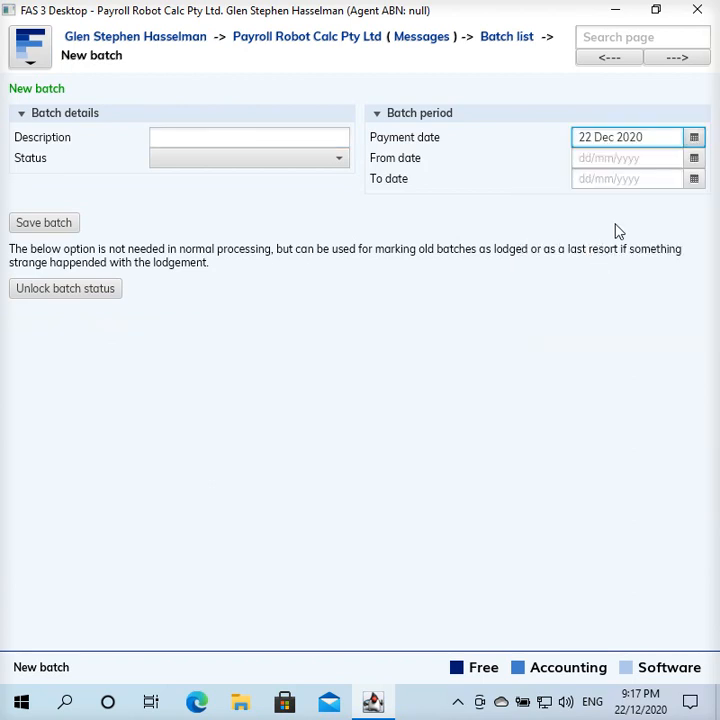
left_click(694, 158)
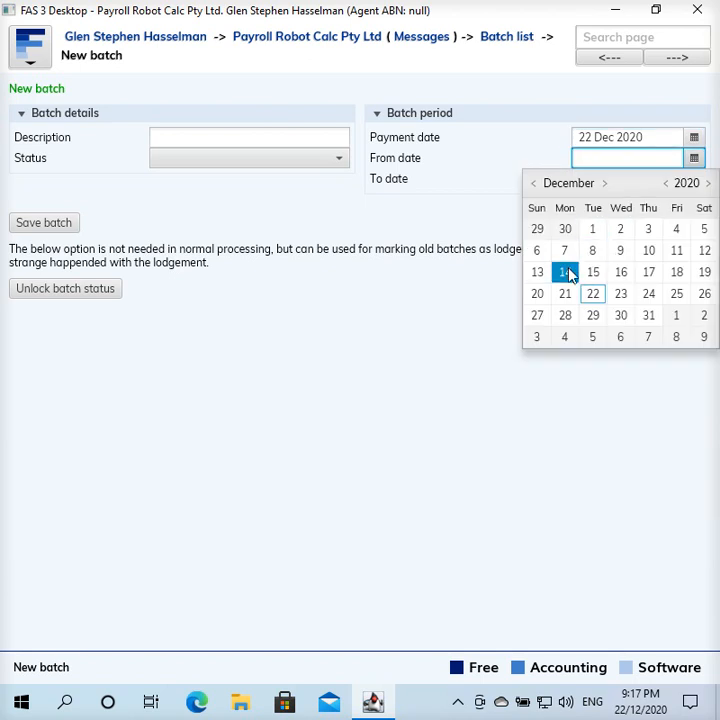
left_click(566, 272)
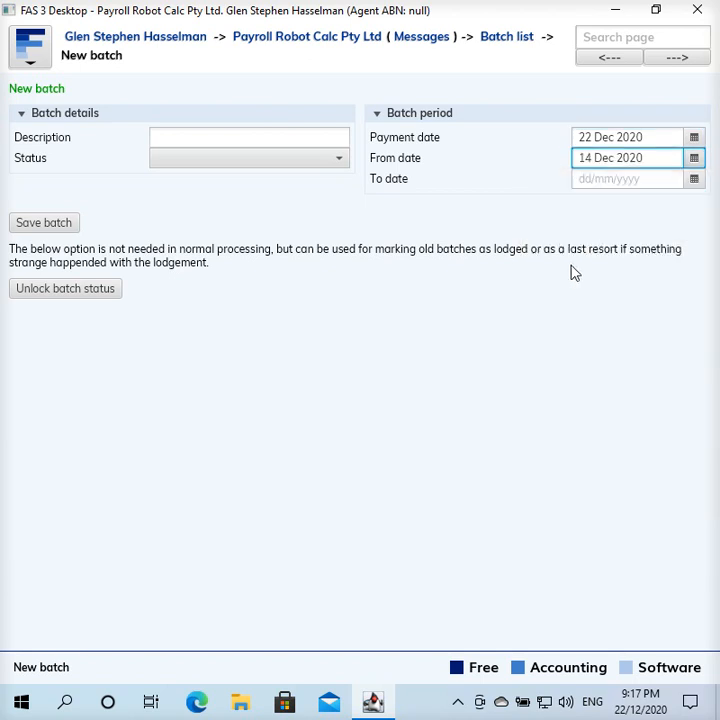
left_click(694, 180)
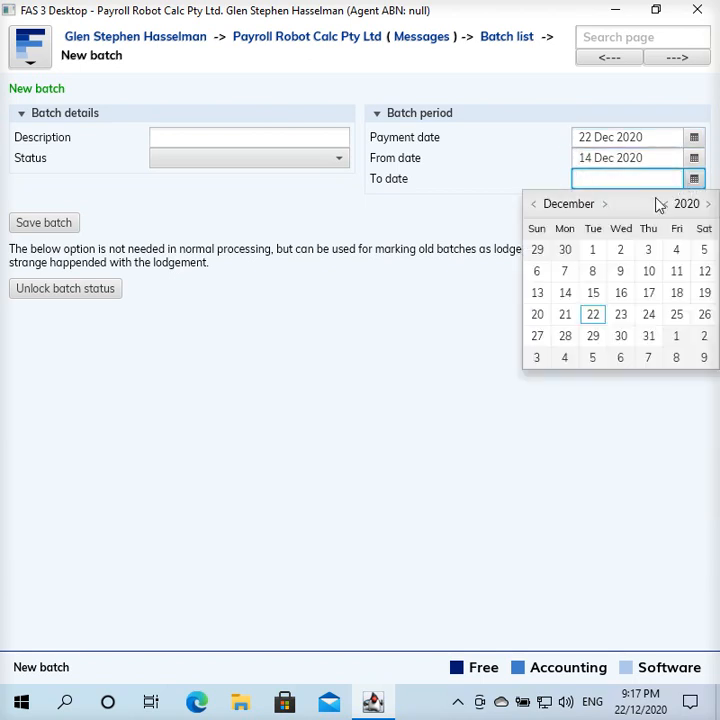
left_click(537, 315)
Describe the batch as "Week ending 20 Dec 2020" and save it
left_click(219, 138)
type("Week endin")
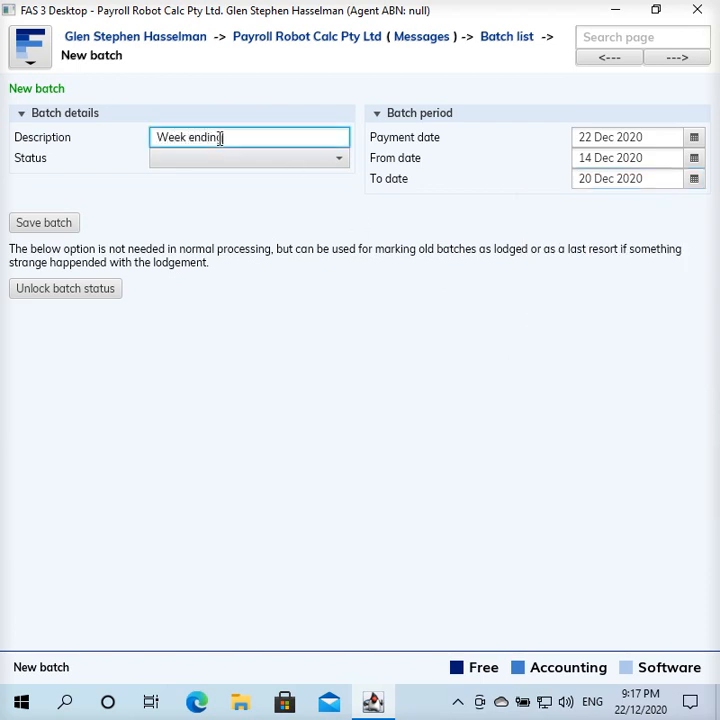
type("g 20 Dec 2020")
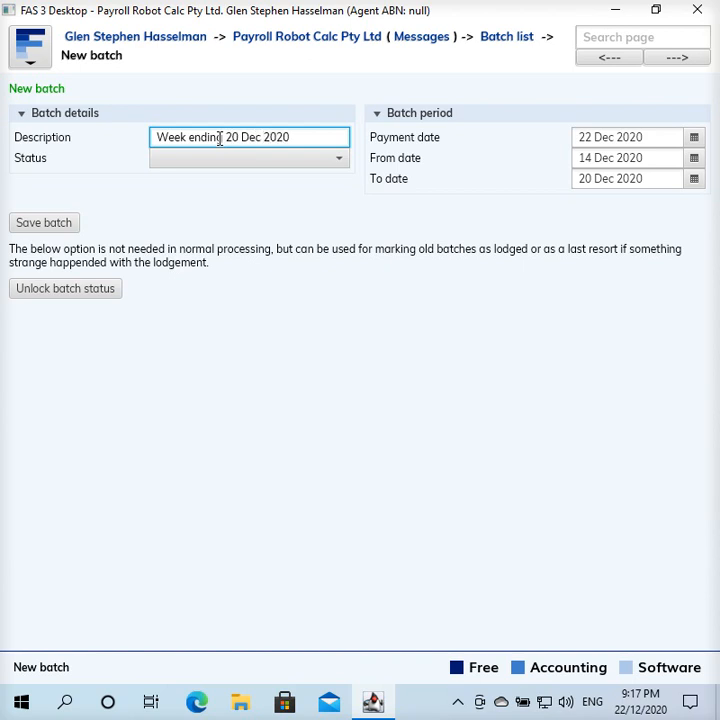
left_click(62, 220)
Create a new pay slip in the batch's transactions with the test employee as counterparty
left_click(298, 62)
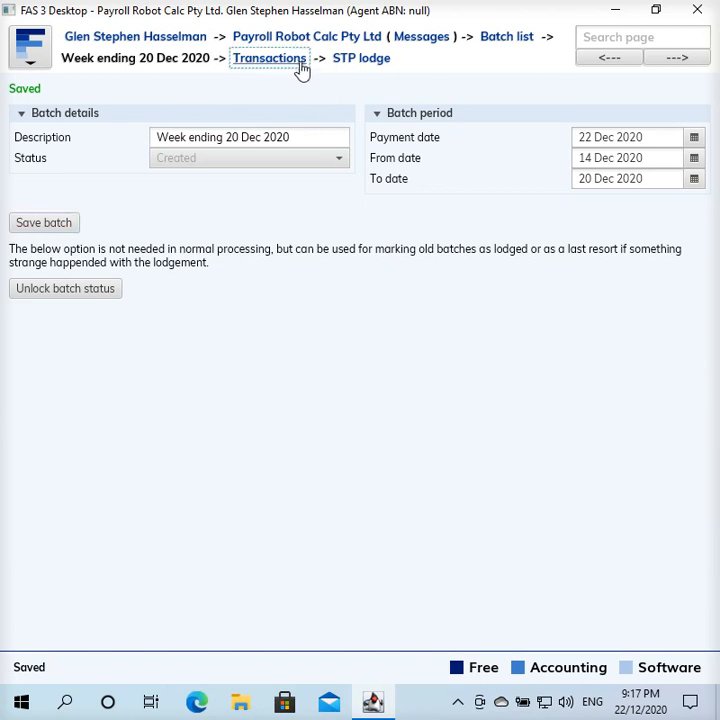
left_click(355, 60)
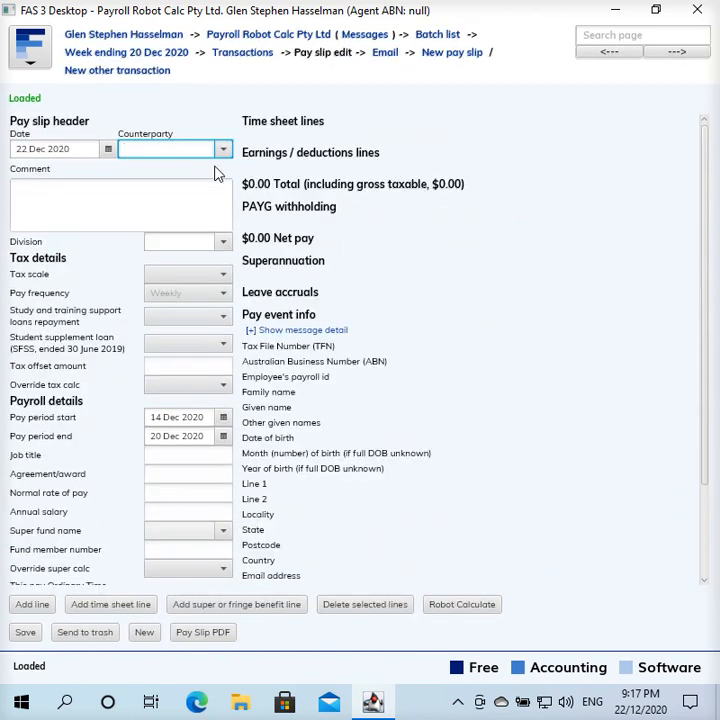
type("test")
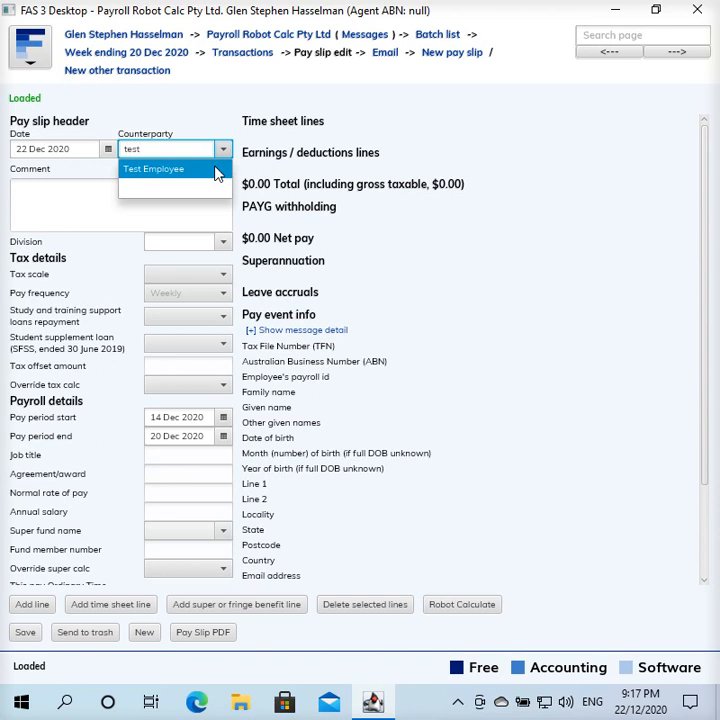
left_click(178, 168)
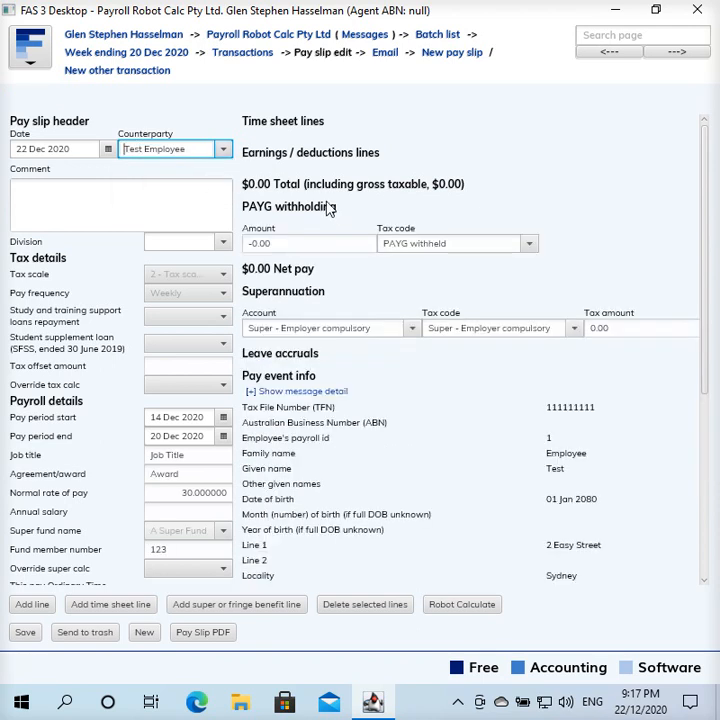
Add a time sheet line for 14 Dec 2020 from 08:00 to 18:00 with a 01:00 break, using the Casual work account
left_click(110, 607)
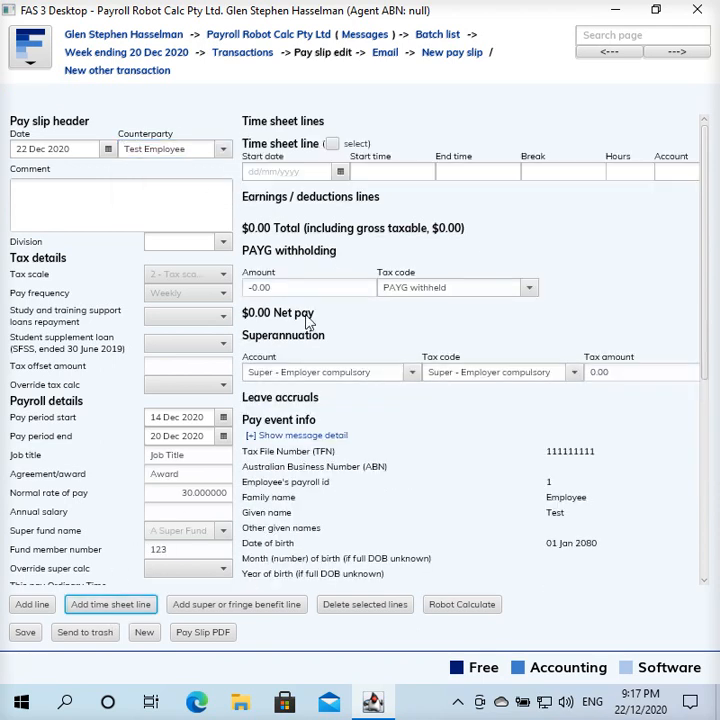
left_click(340, 172)
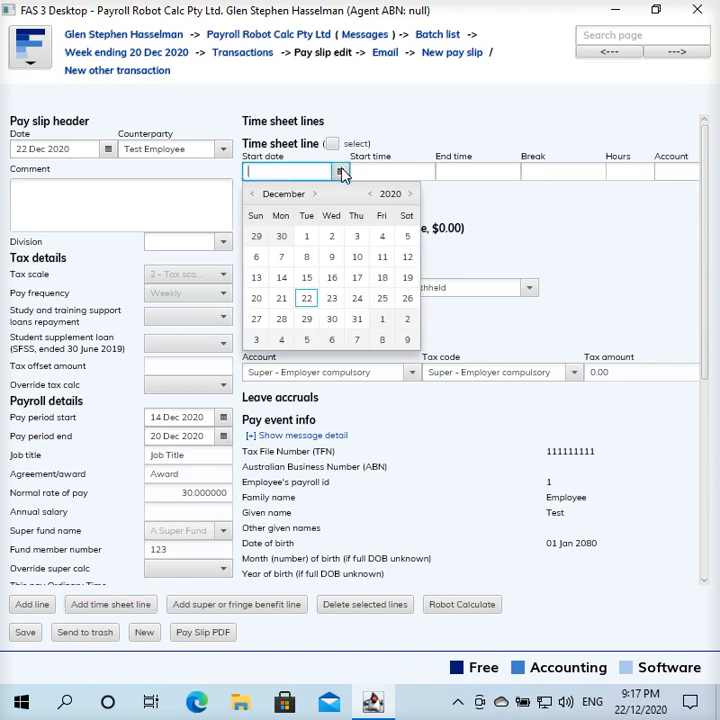
left_click(284, 277)
left_click(408, 173)
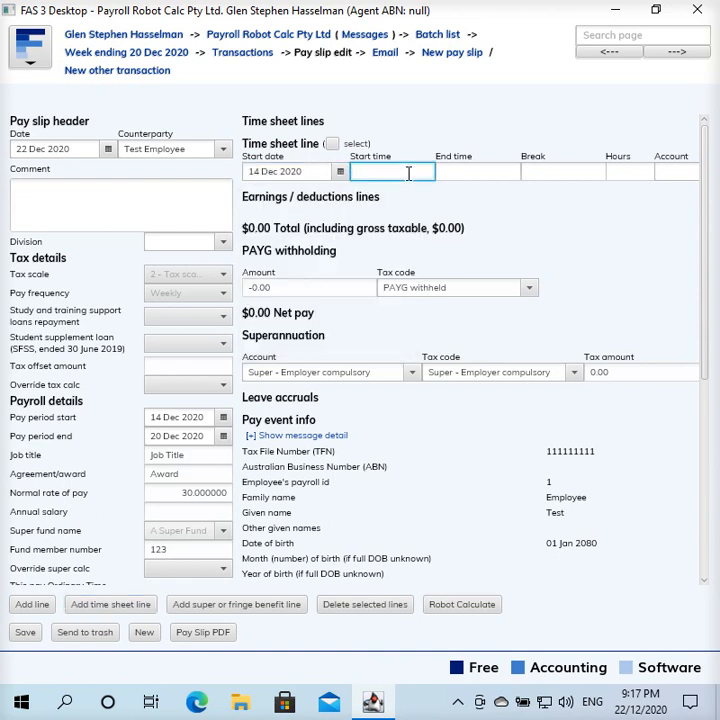
type("8")
key("Tab")
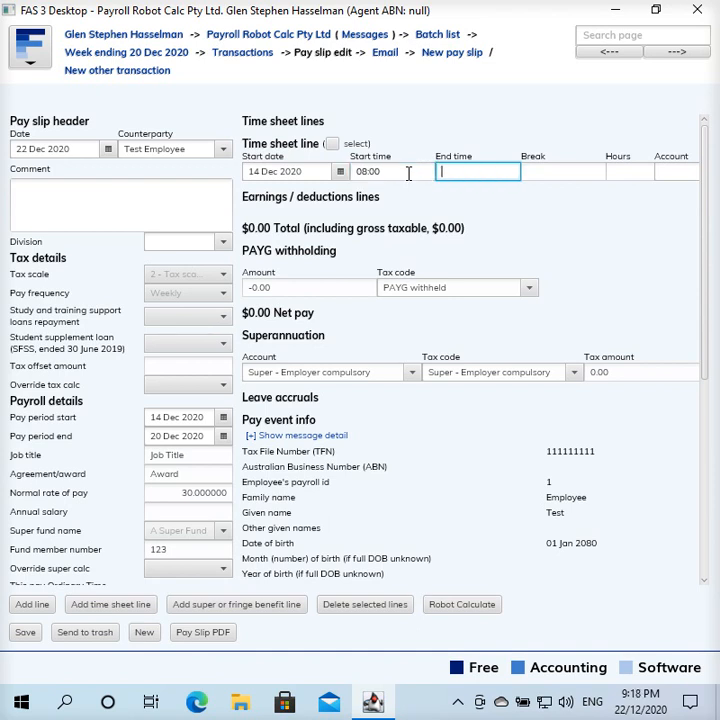
type("18")
key("Tab")
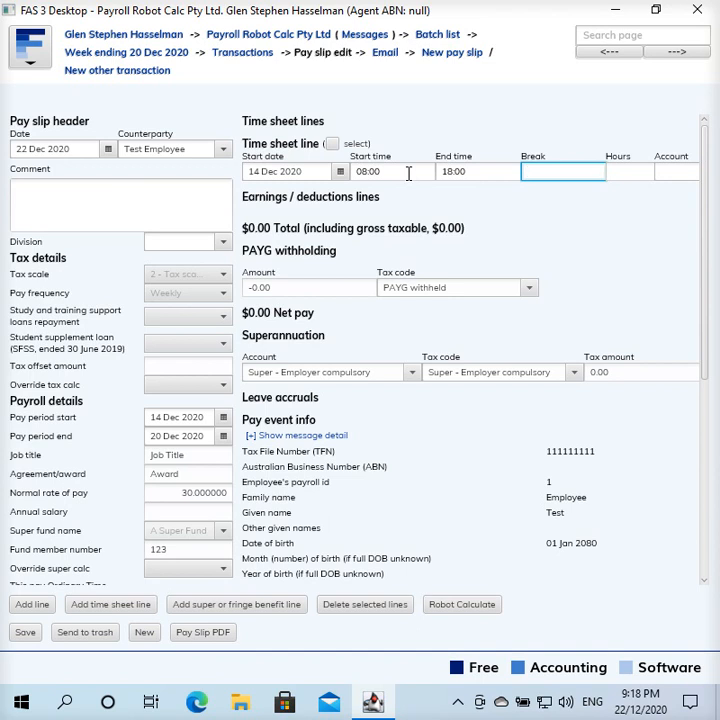
type("1")
key("Tab")
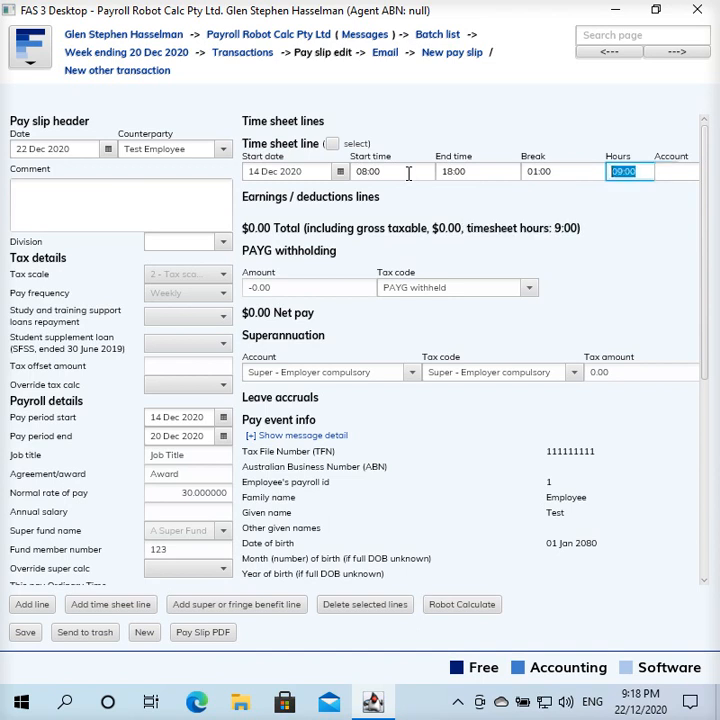
key("Tab")
type("cas")
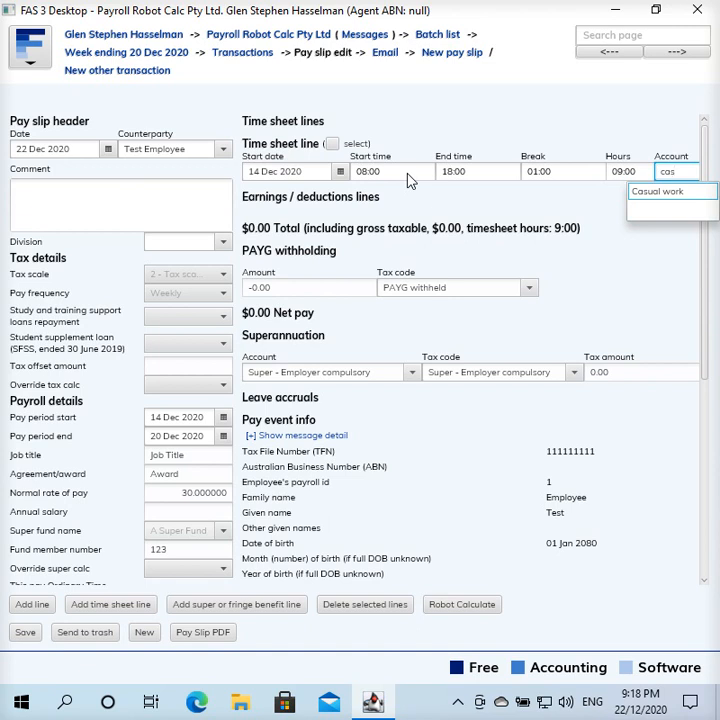
key("Return")
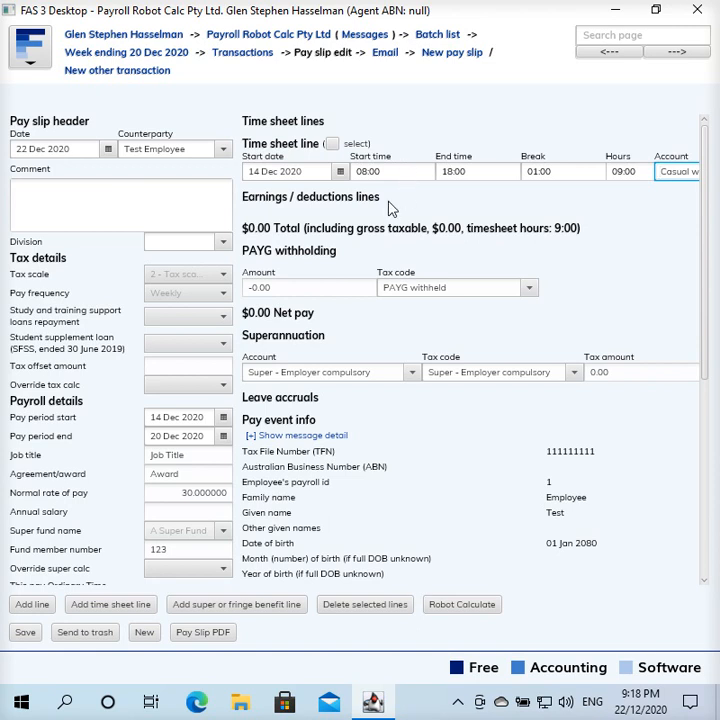
Run Robot Calculate on the pay slip and save it
left_click(479, 609)
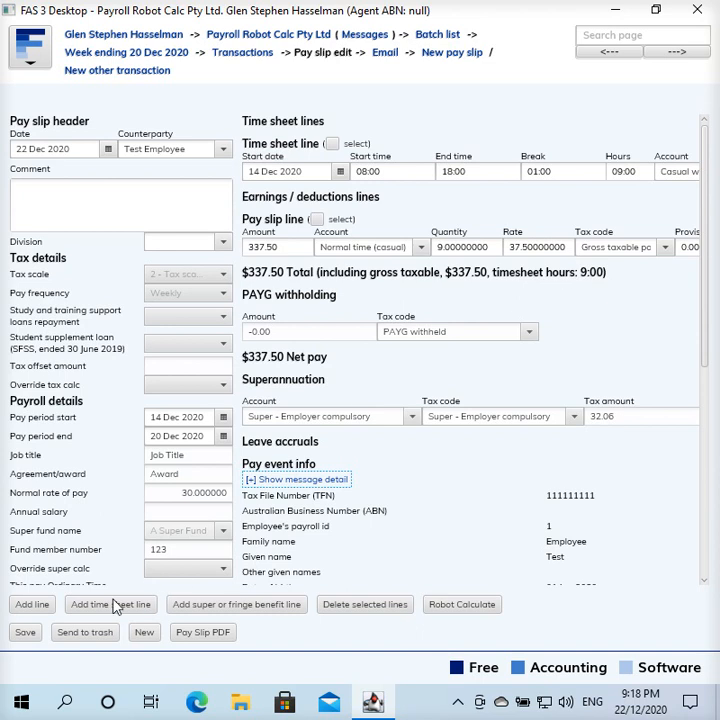
left_click(27, 633)
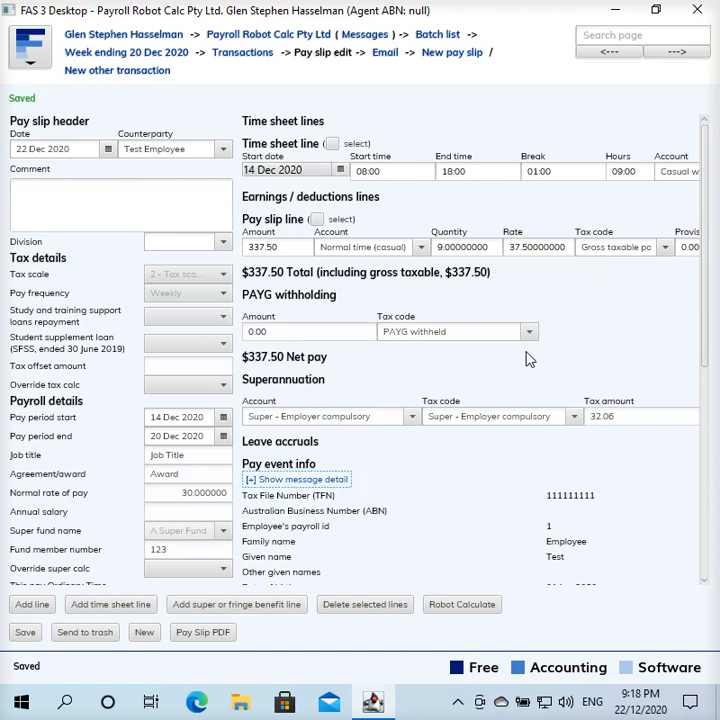